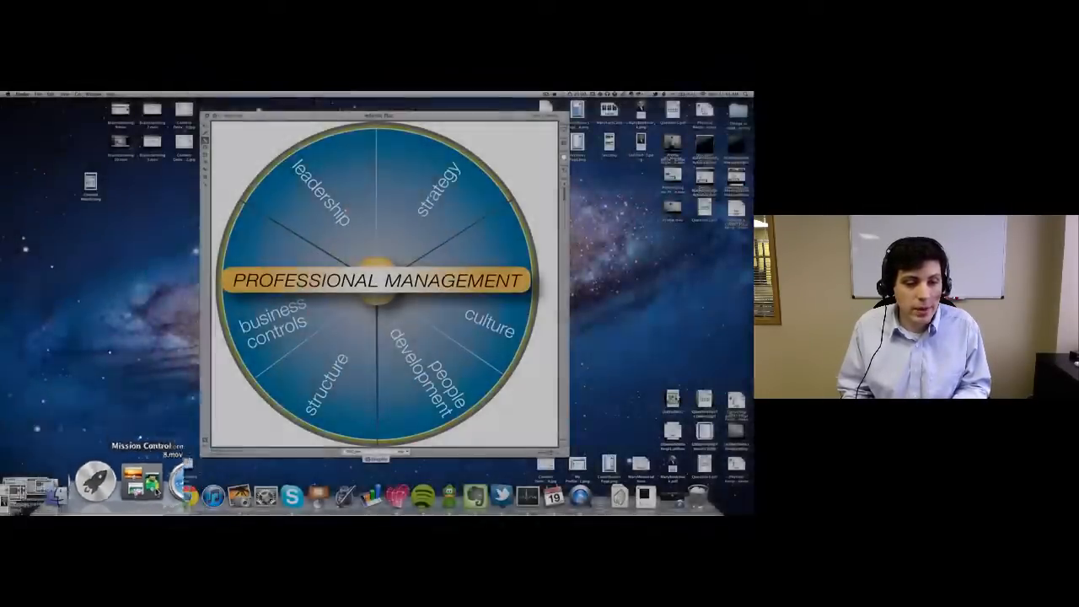
View the desktops and open windows in Mission Control and return to the desktop
click(135, 496)
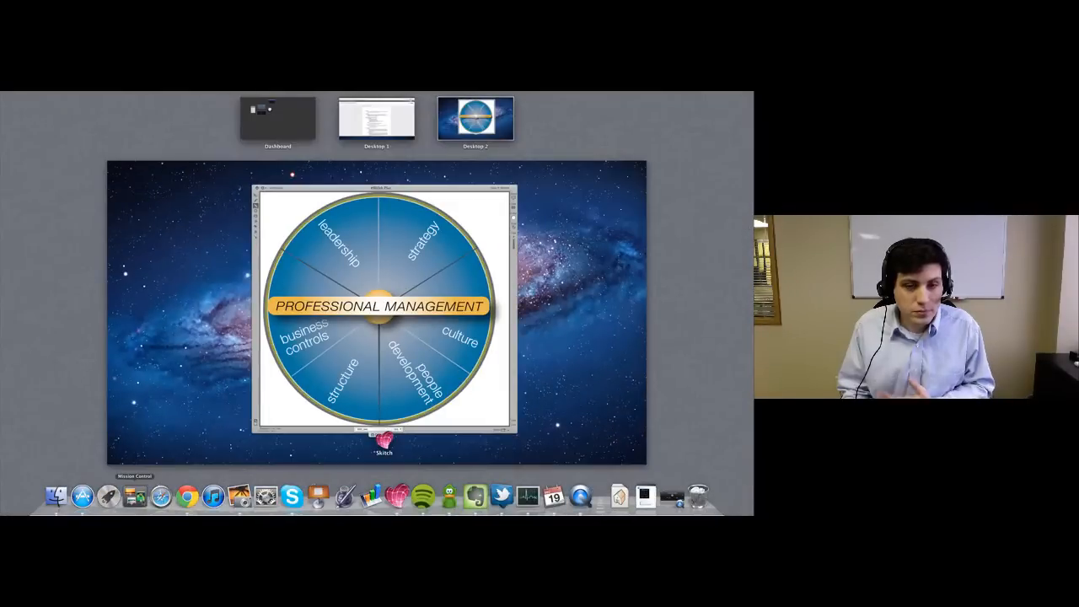
click(135, 496)
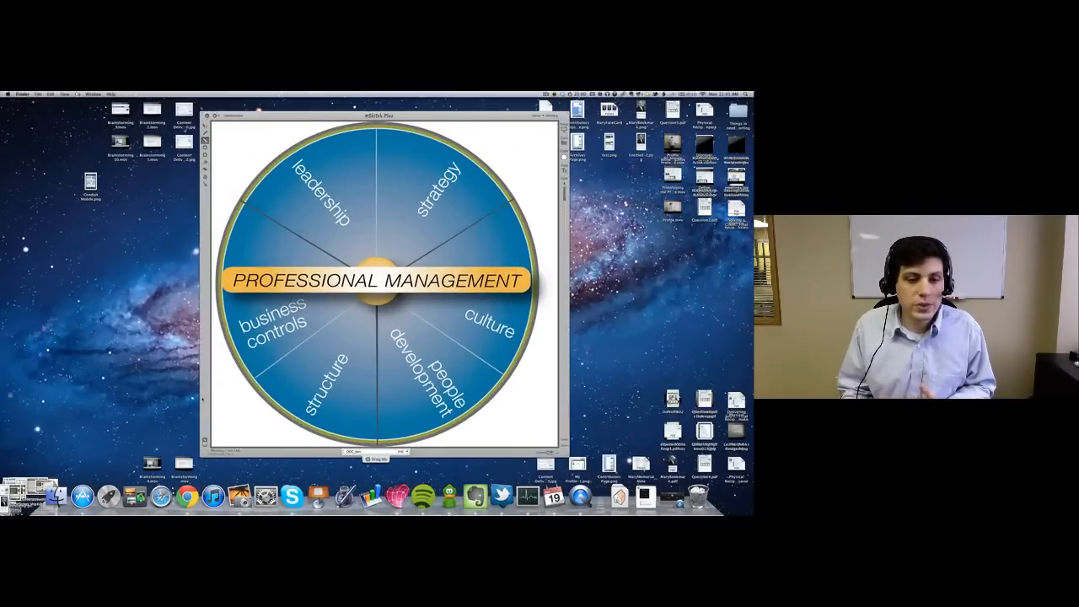
key(ctrl+Up)
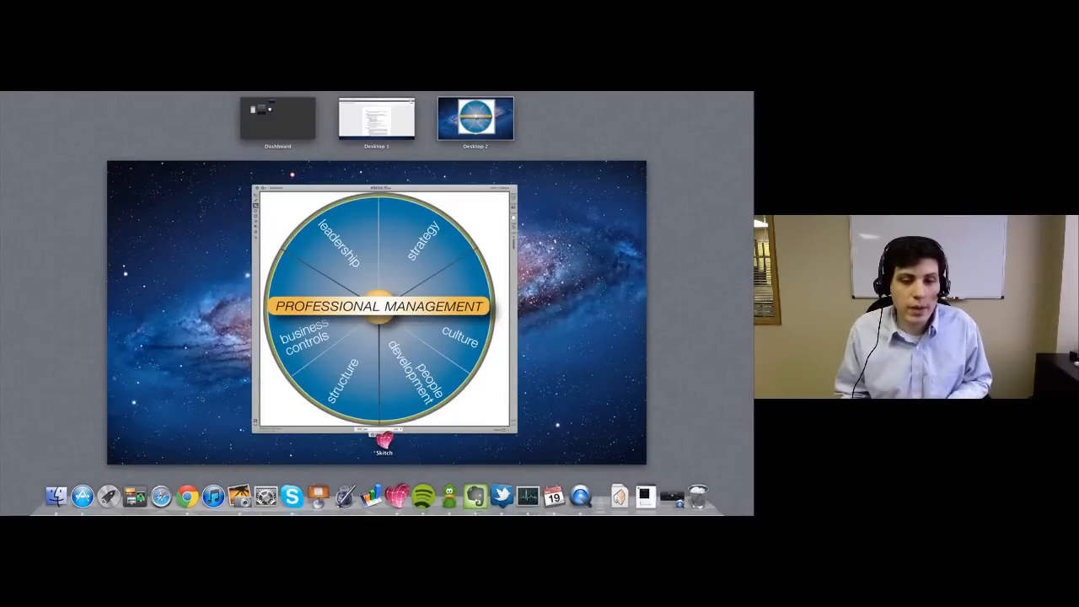
key(ctrl+Up)
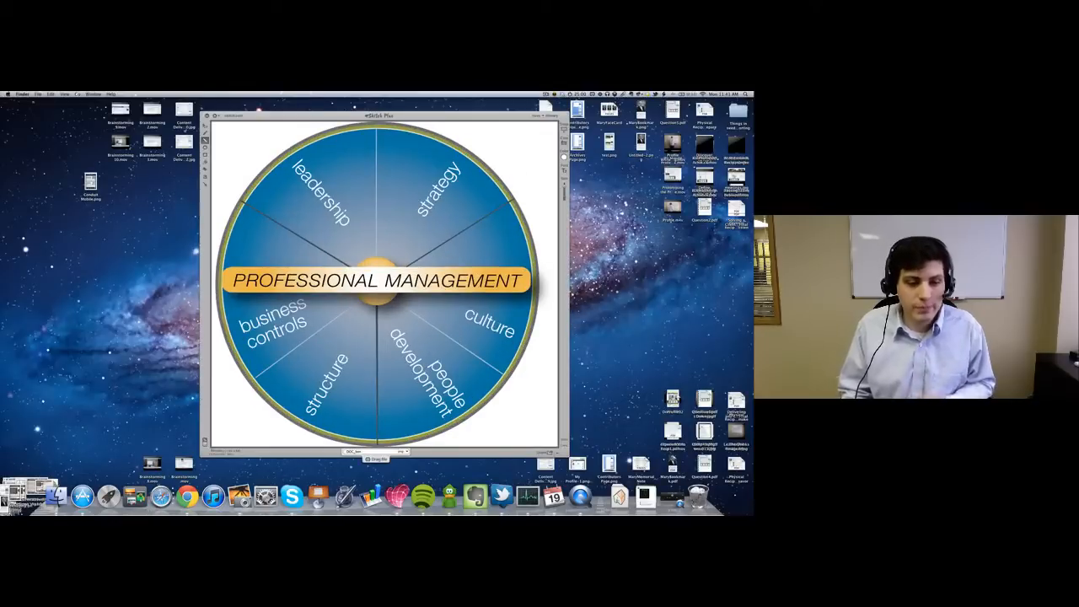
Add a third desktop space in Mission Control and remove it again
click(135, 497)
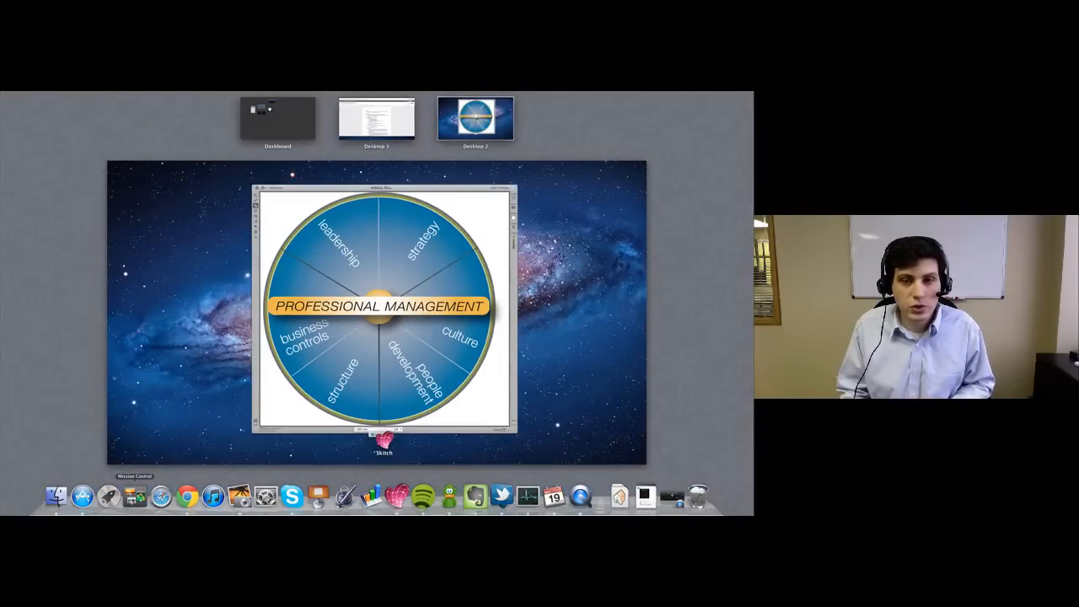
mouse_move(748, 116)
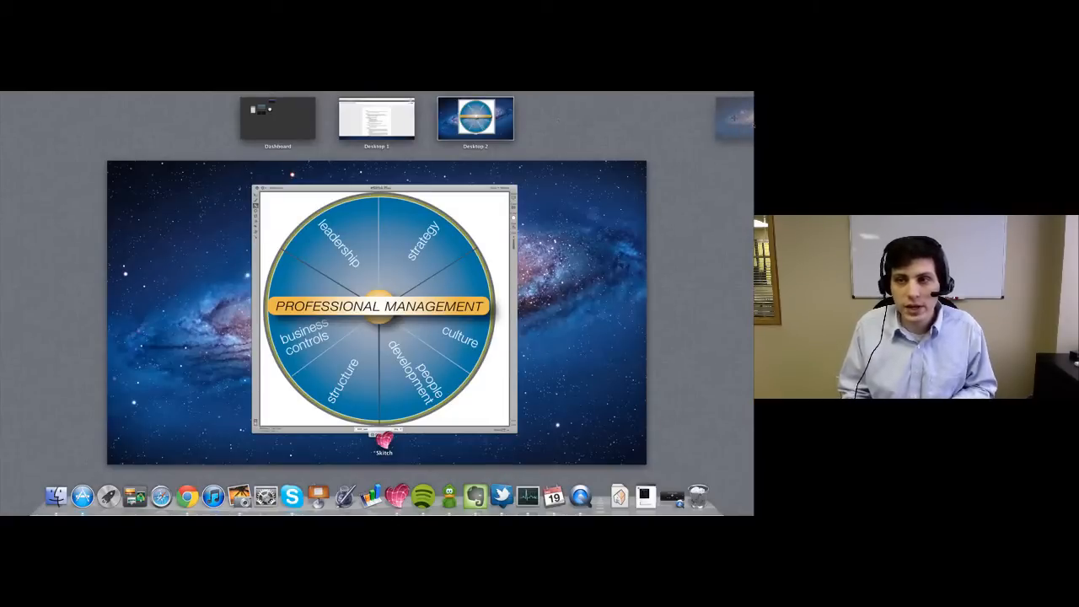
click(742, 119)
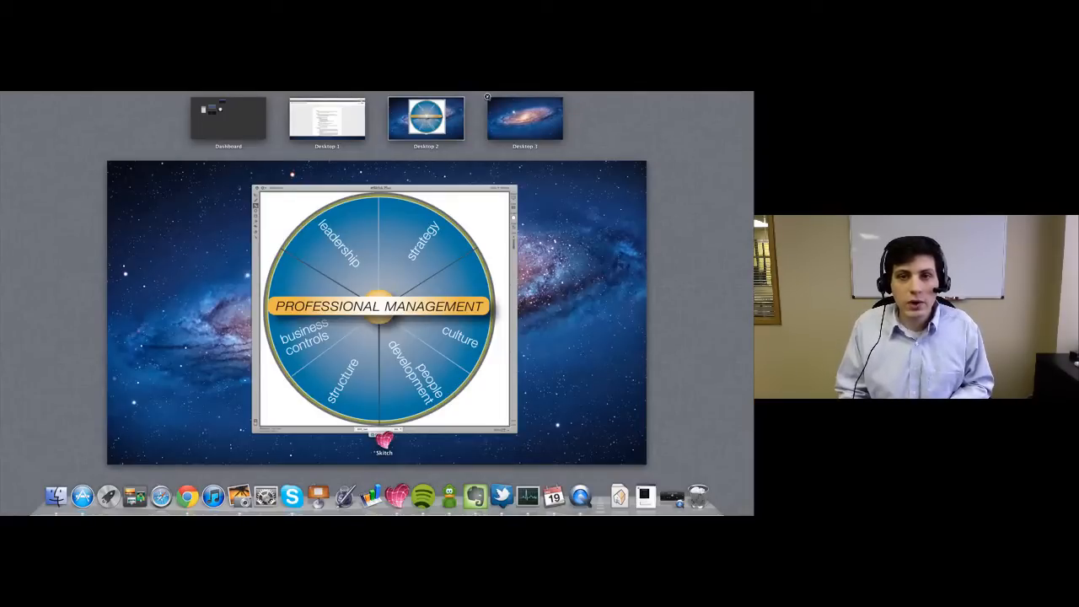
click(487, 97)
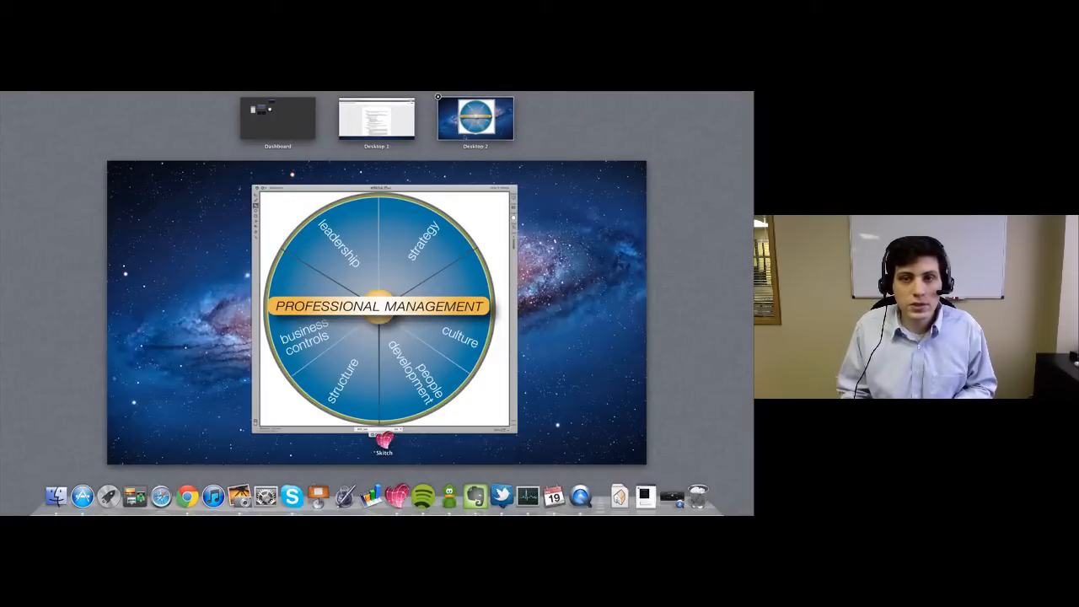
Move the Evernote window from Desktop 1 to Desktop 2 and switch to Desktop 2
click(384, 126)
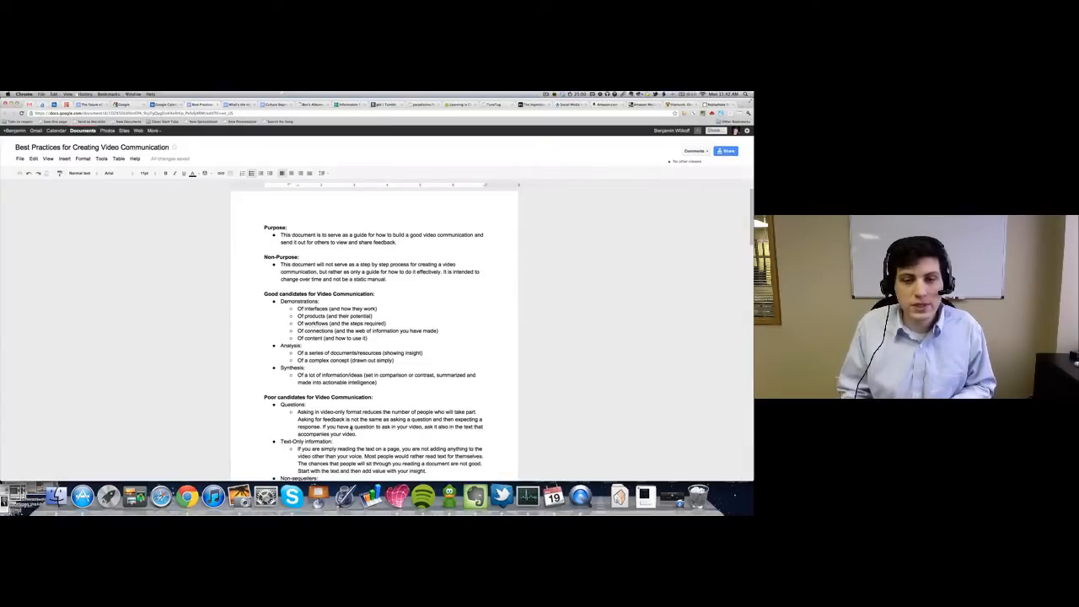
key(ctrl+Up)
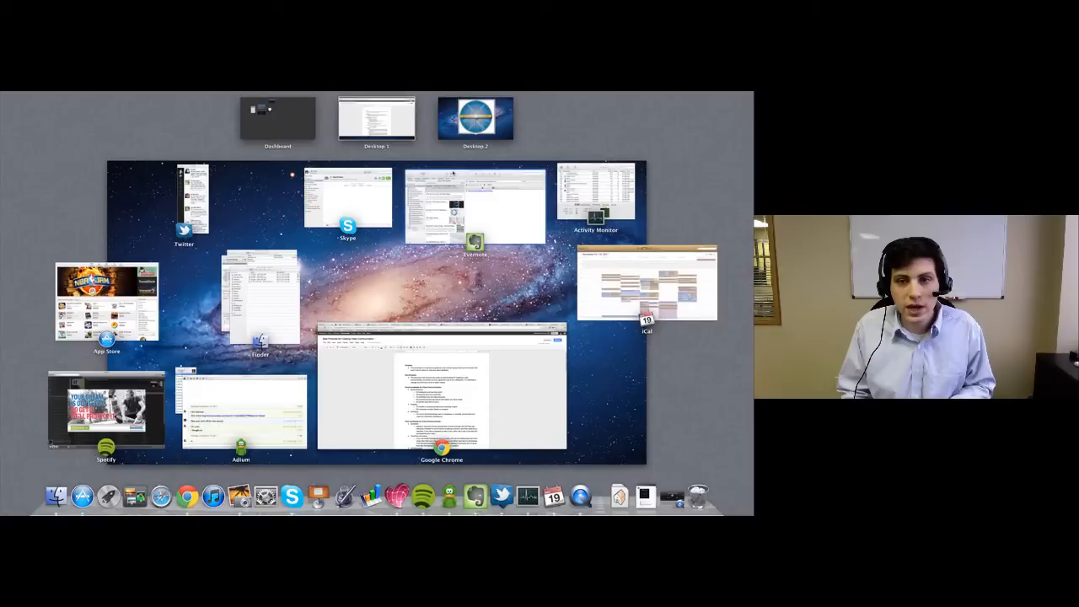
drag(461, 192, 471, 122)
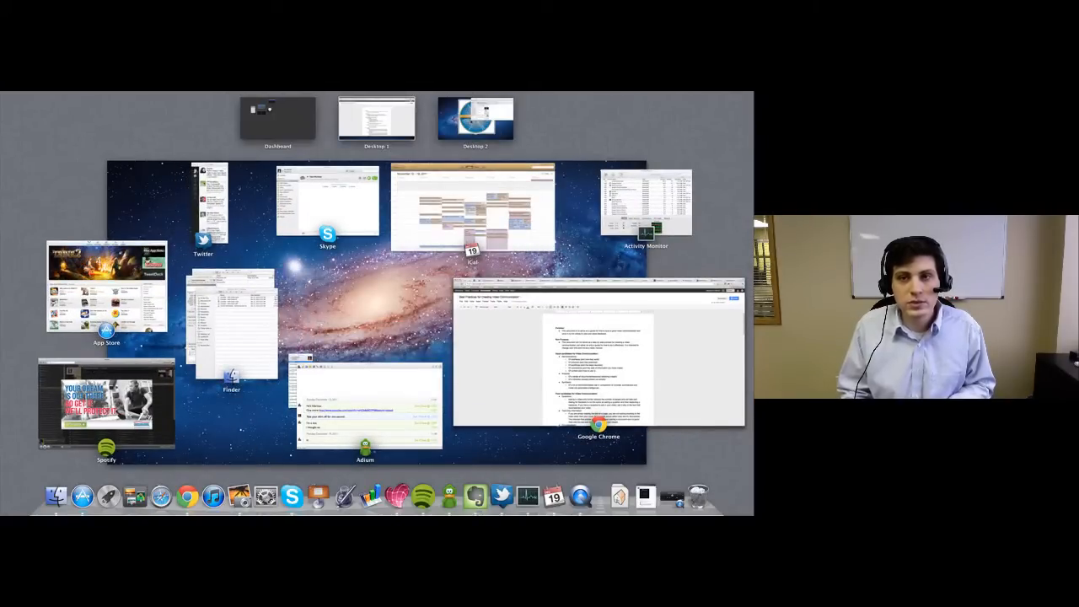
click(447, 125)
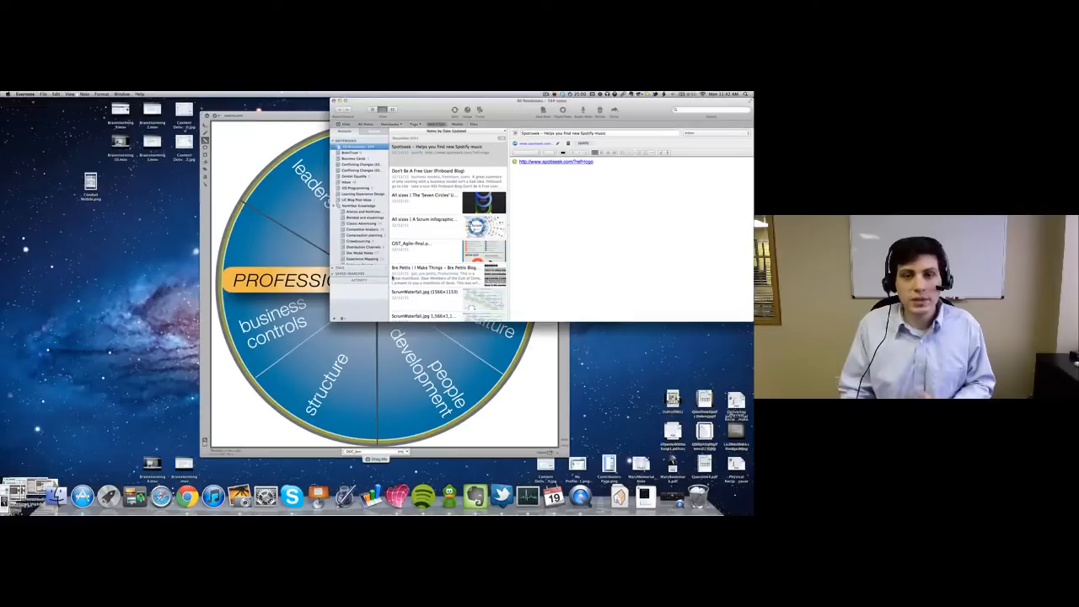
Reposition the Evernote window over the wheel diagram and close it
drag(426, 114, 287, 184)
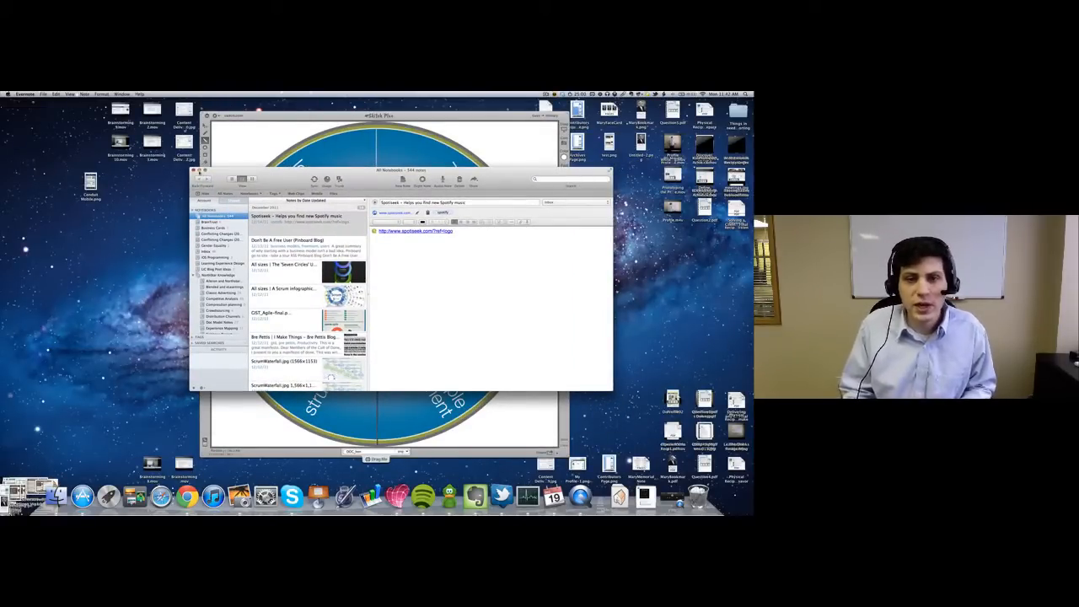
click(199, 170)
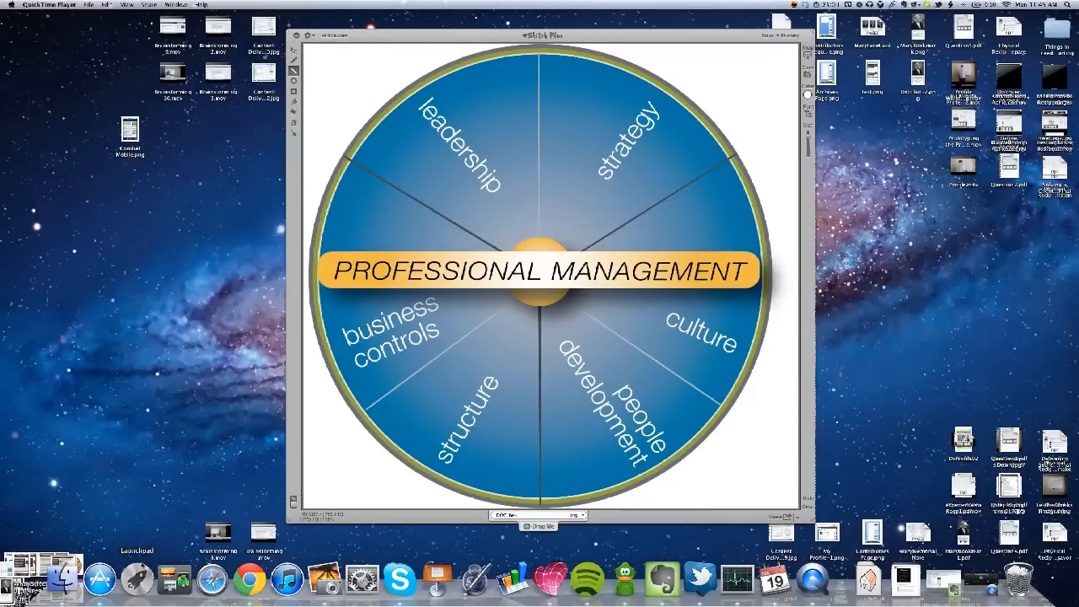
Launch ScreenFlow and keep Thunderbolt Display as the desktop to record
click(136, 577)
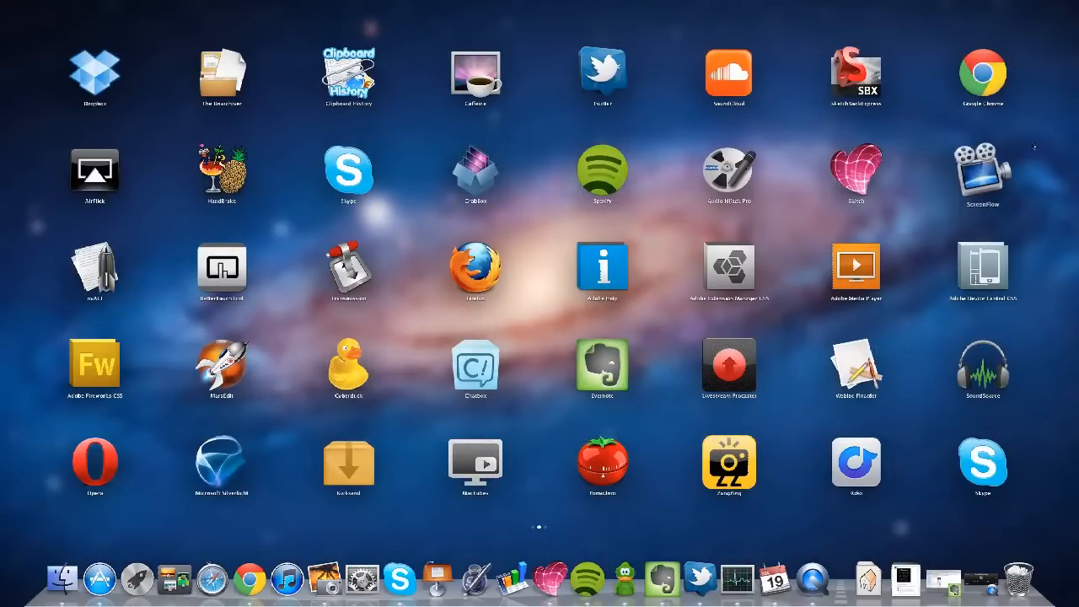
click(983, 168)
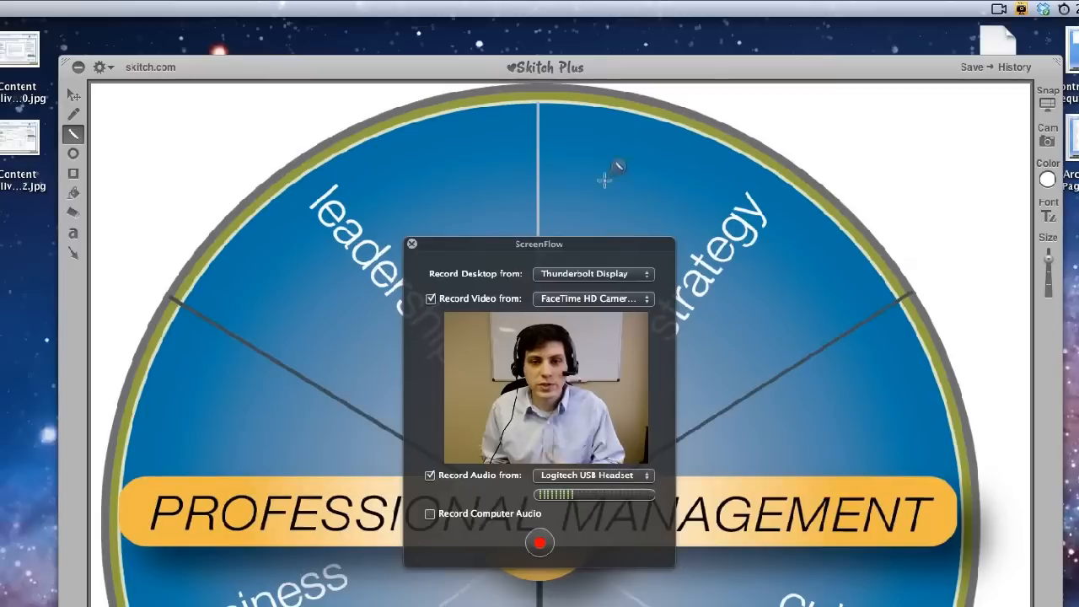
click(571, 276)
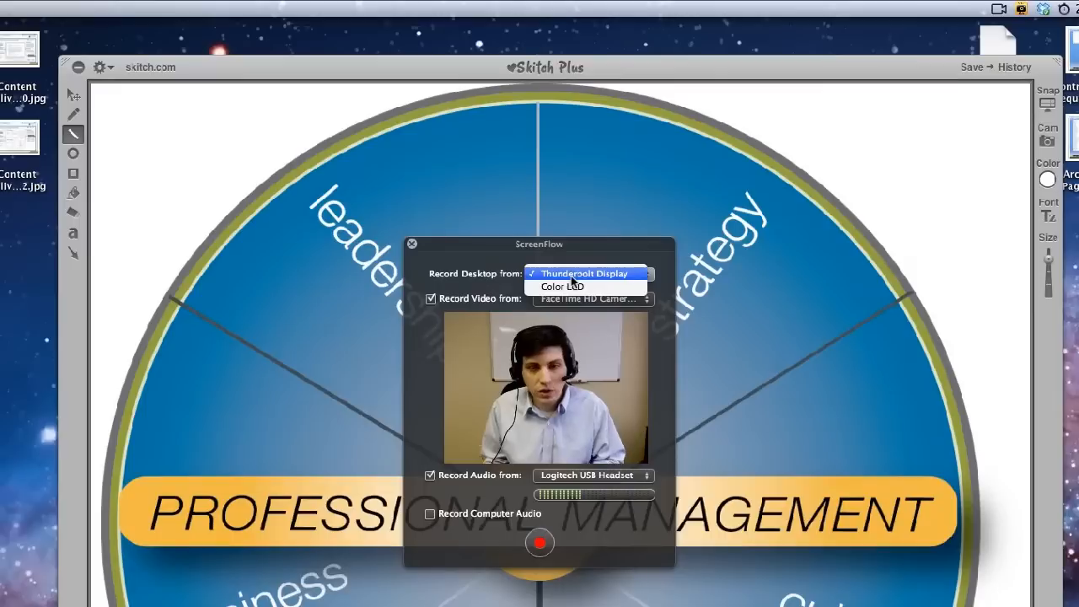
click(582, 260)
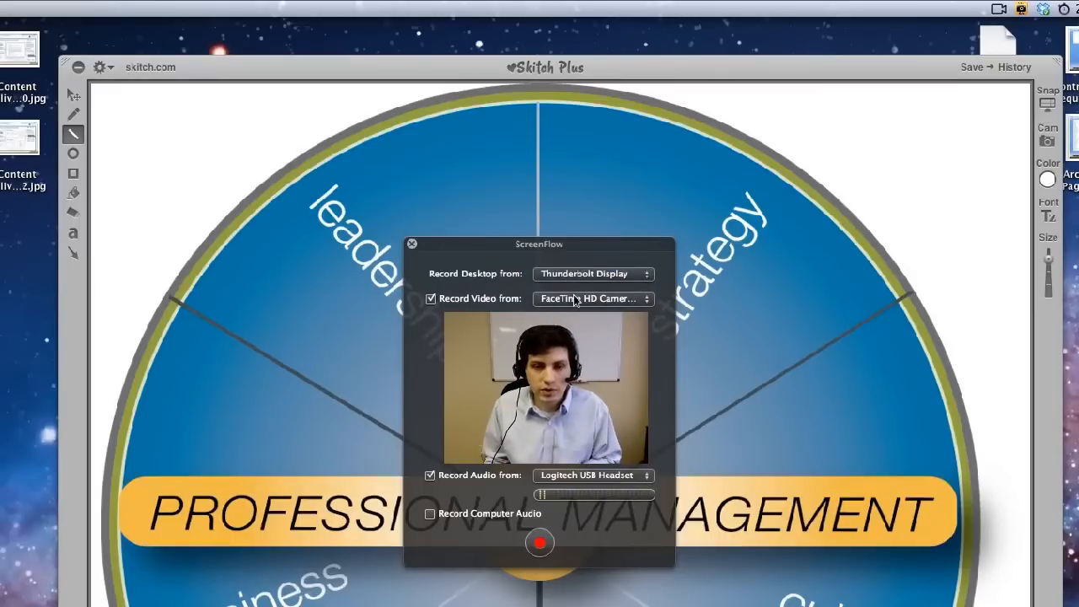
Keep FaceTime HD Camera (Display) as video source and Logitech USB Headset as audio source, and start the recording
click(574, 300)
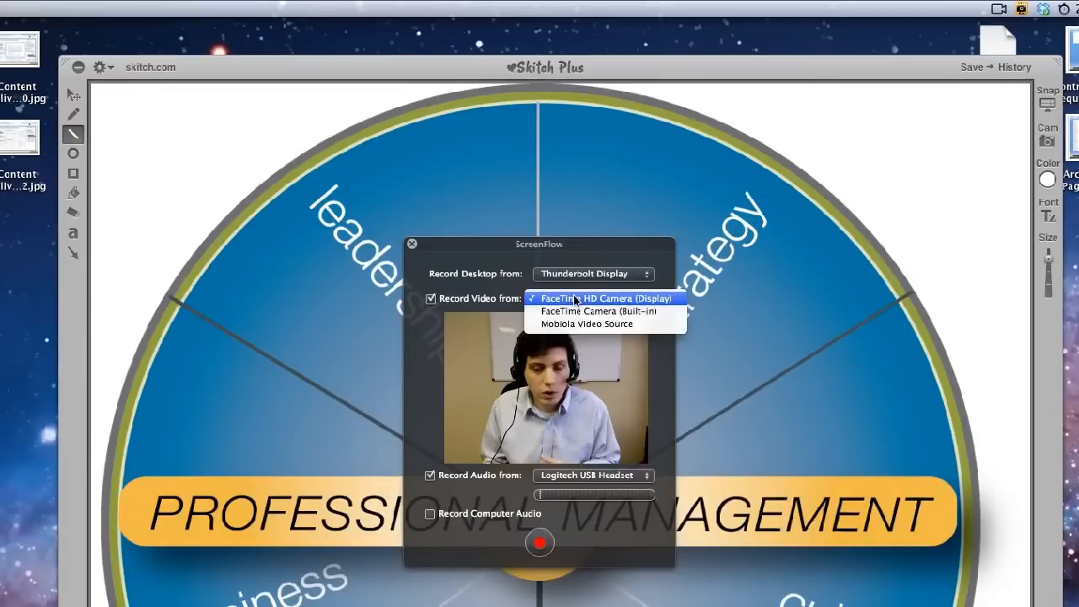
click(574, 300)
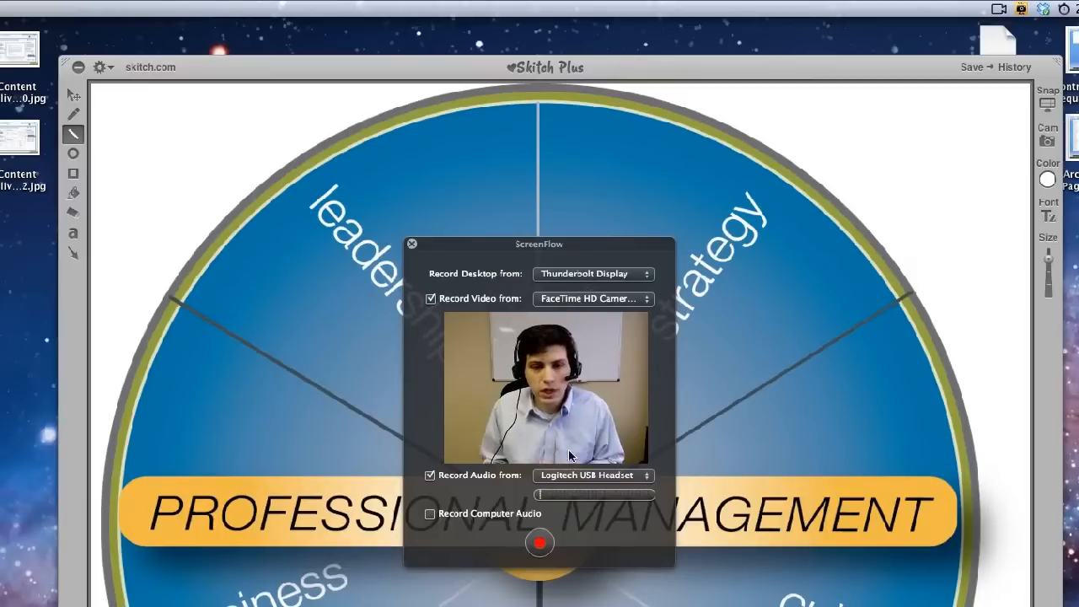
click(581, 474)
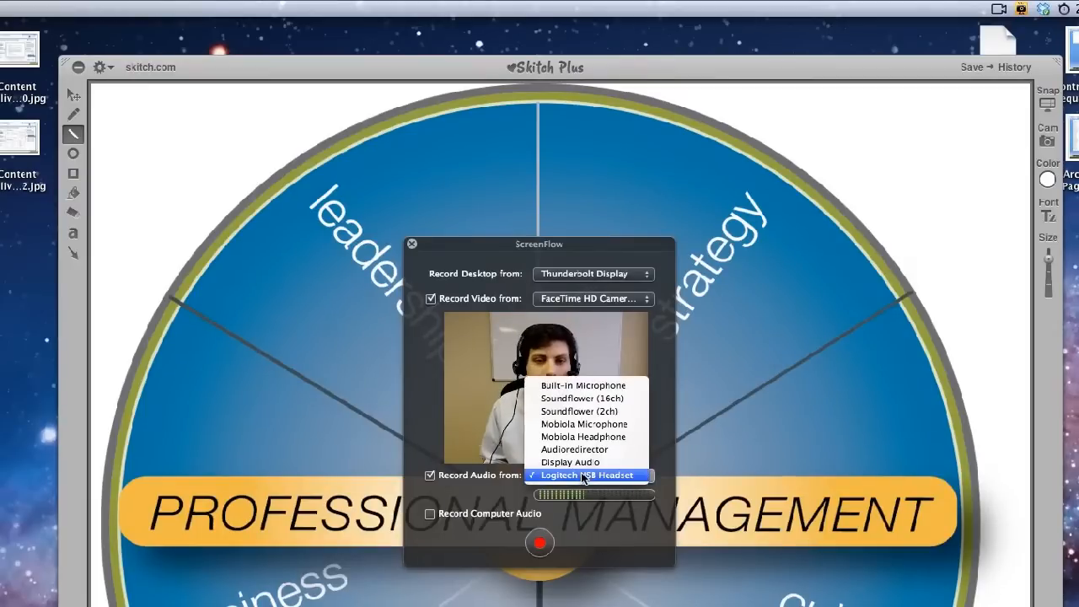
click(585, 476)
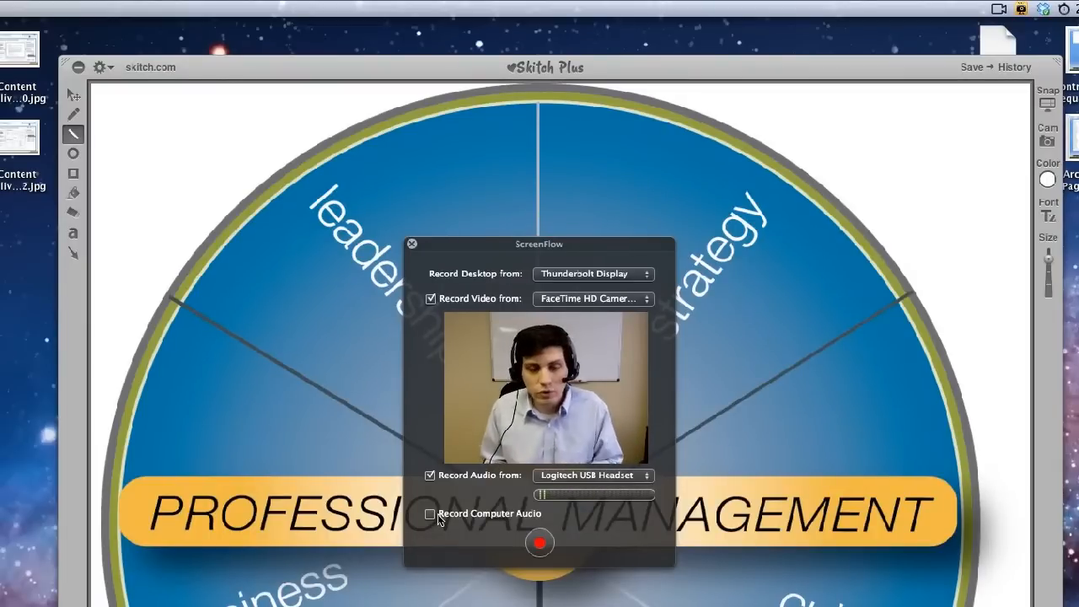
click(541, 543)
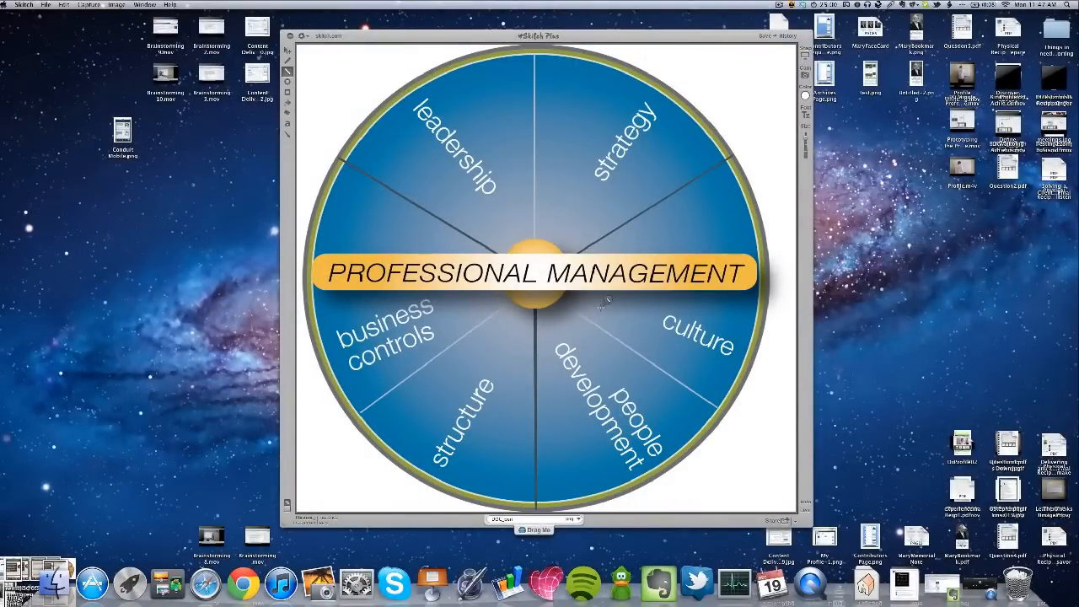
View ScreenFlow's options for stopping or pausing the running recording without choosing one
click(781, 4)
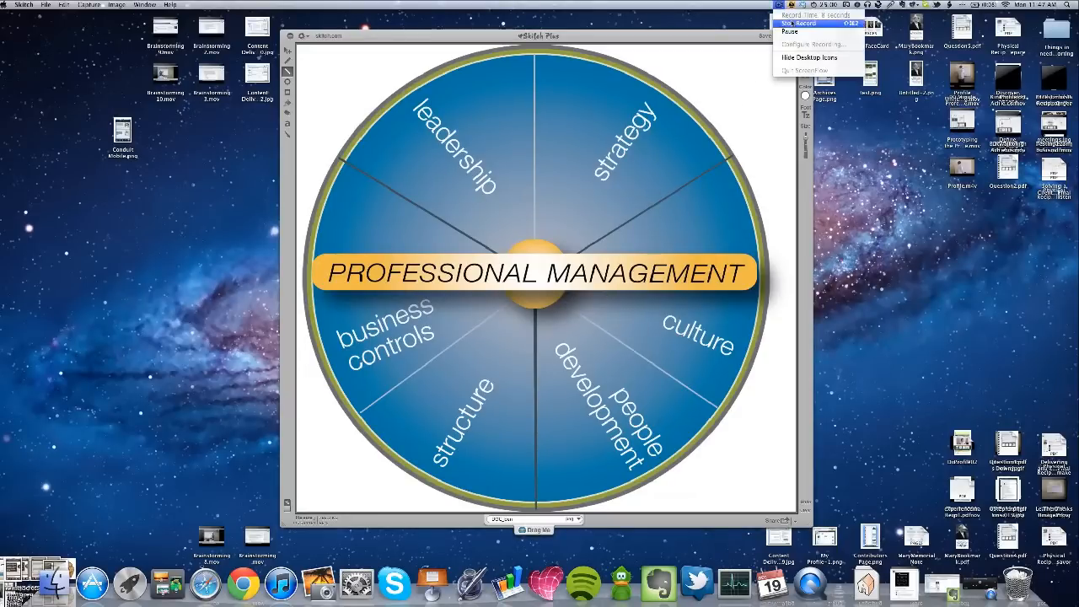
click(707, 53)
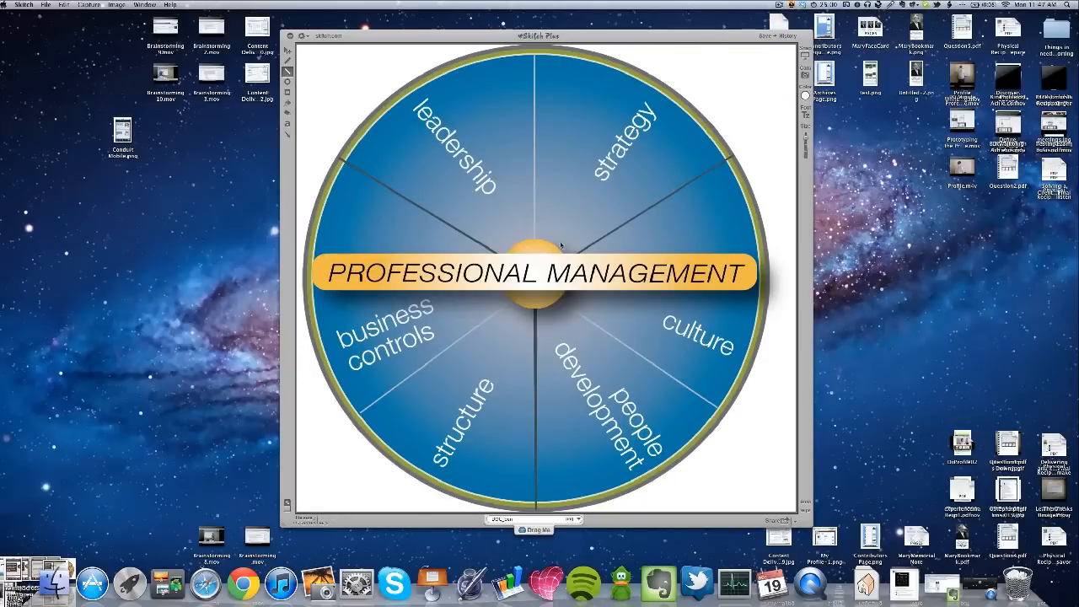
In red, draw a diagonal line under "strategy" and a rectangle around "leadership" on the Skitch wheel diagram
click(804, 96)
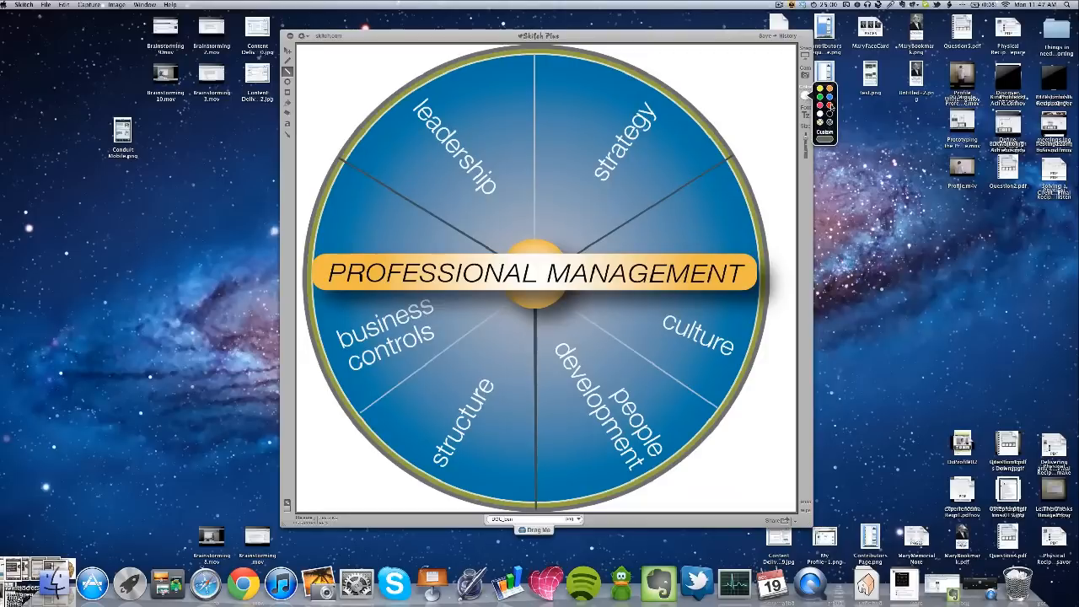
click(830, 106)
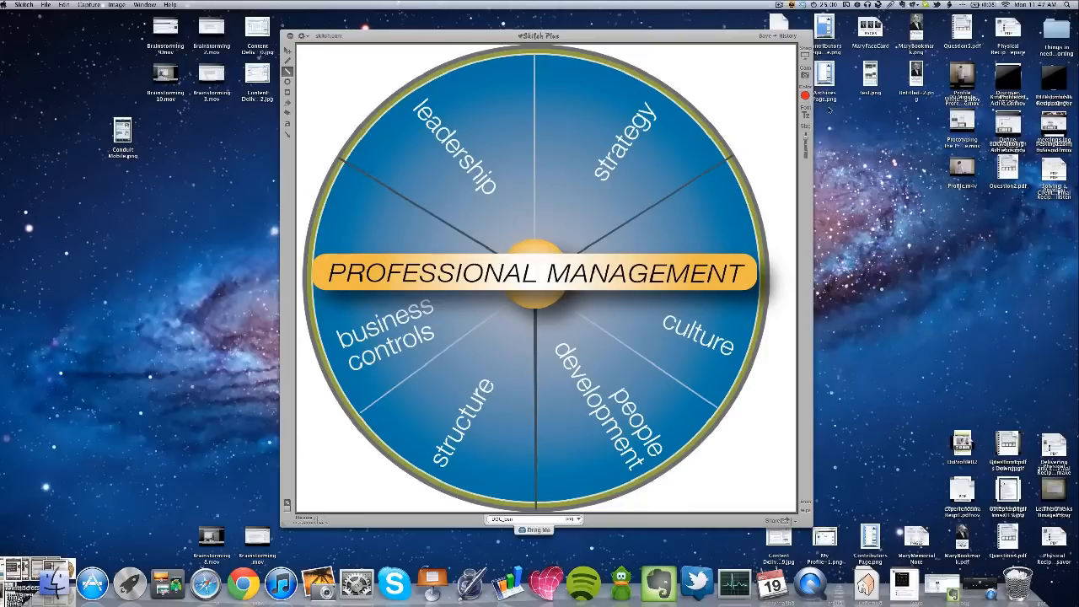
drag(616, 187, 627, 173)
drag(649, 137, 666, 128)
click(287, 92)
drag(366, 92, 554, 211)
Add the text "I would like to write something:" to the wheel diagram, enlarge it and move it below the Professional Management banner
key(t)
click(331, 278)
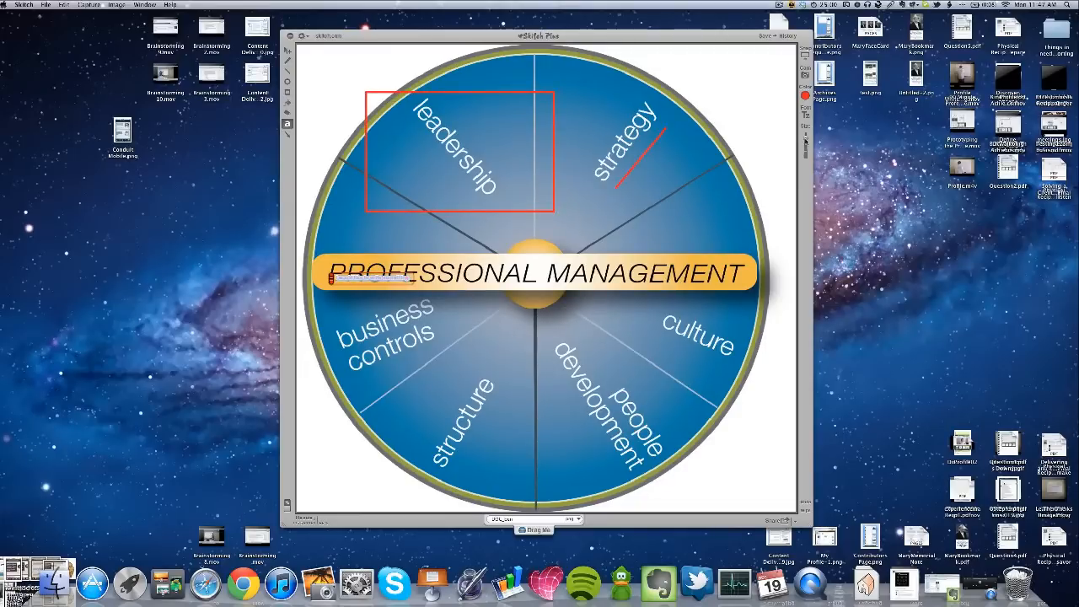
drag(805, 141, 805, 150)
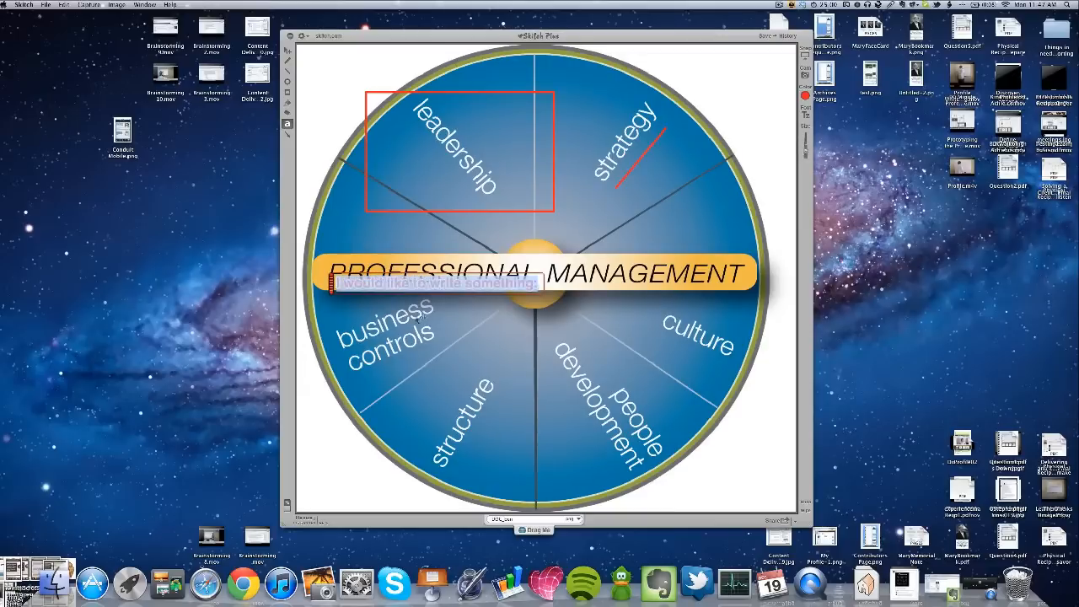
drag(323, 282, 441, 373)
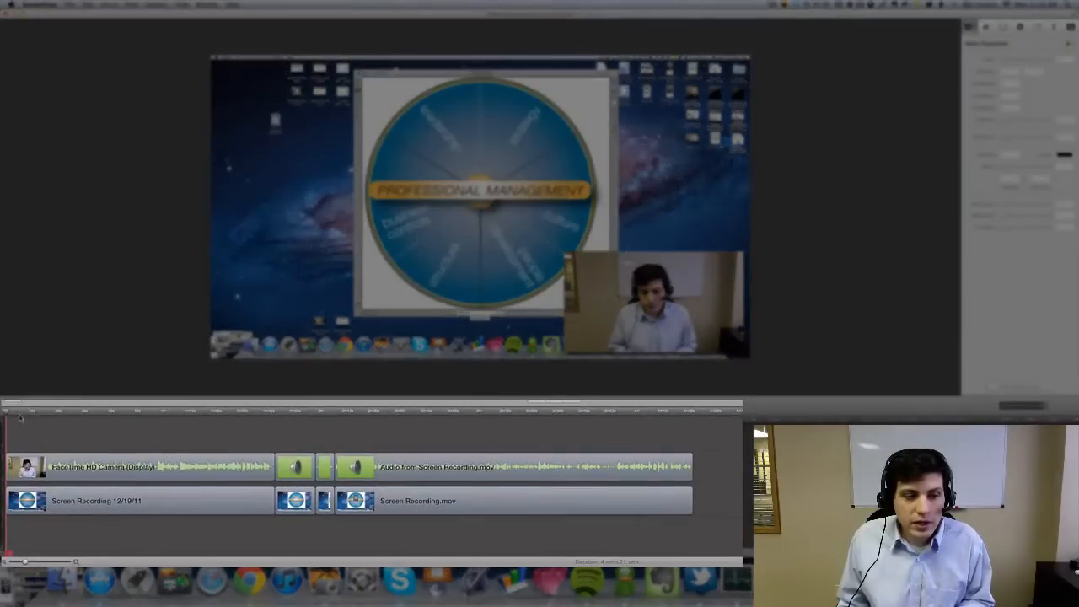
In the ScreenFlow editor, scrub the playhead through the first clip to preview the recording
click(34, 415)
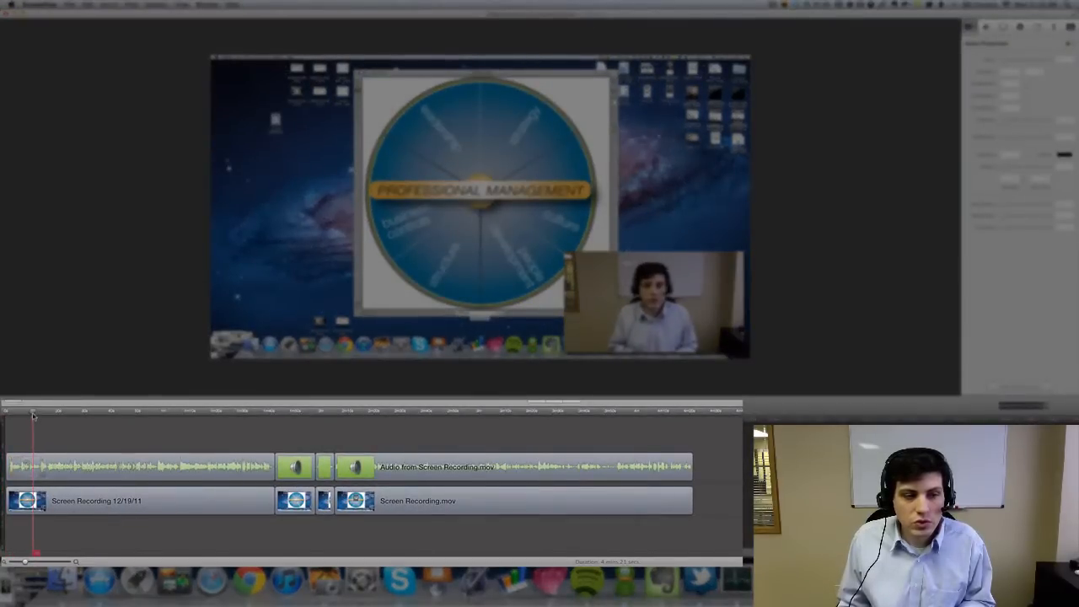
drag(34, 416, 143, 458)
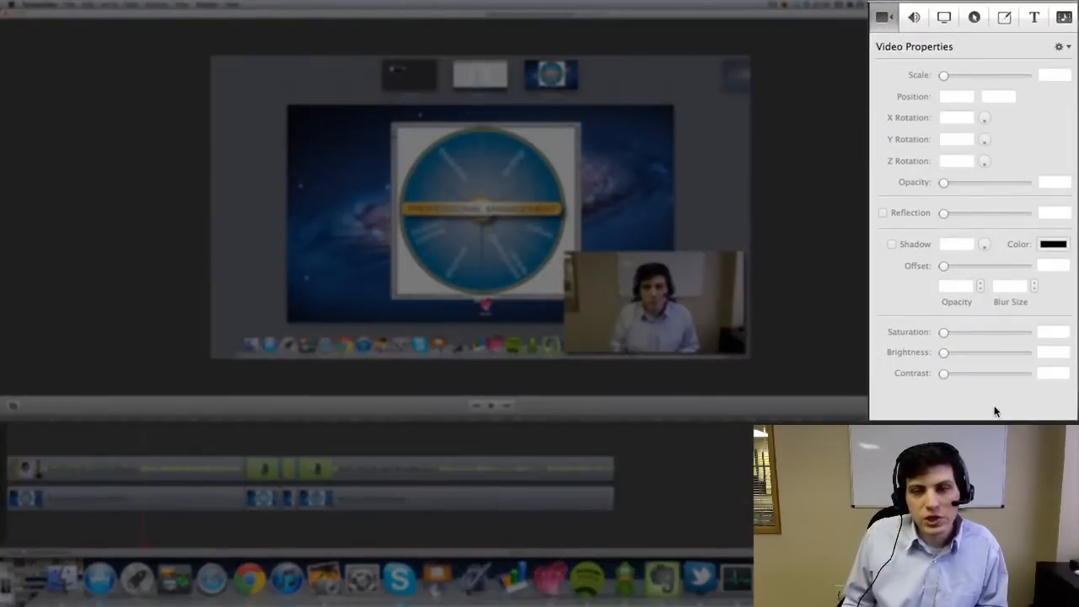
Review the audio, screen recording and callout properties available for clips
click(914, 29)
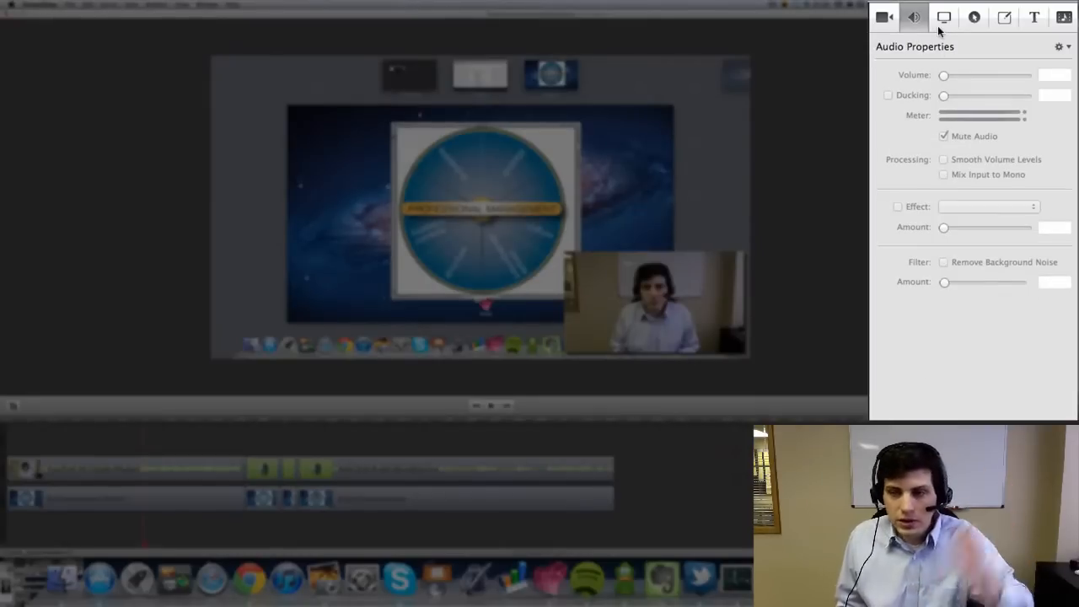
click(942, 20)
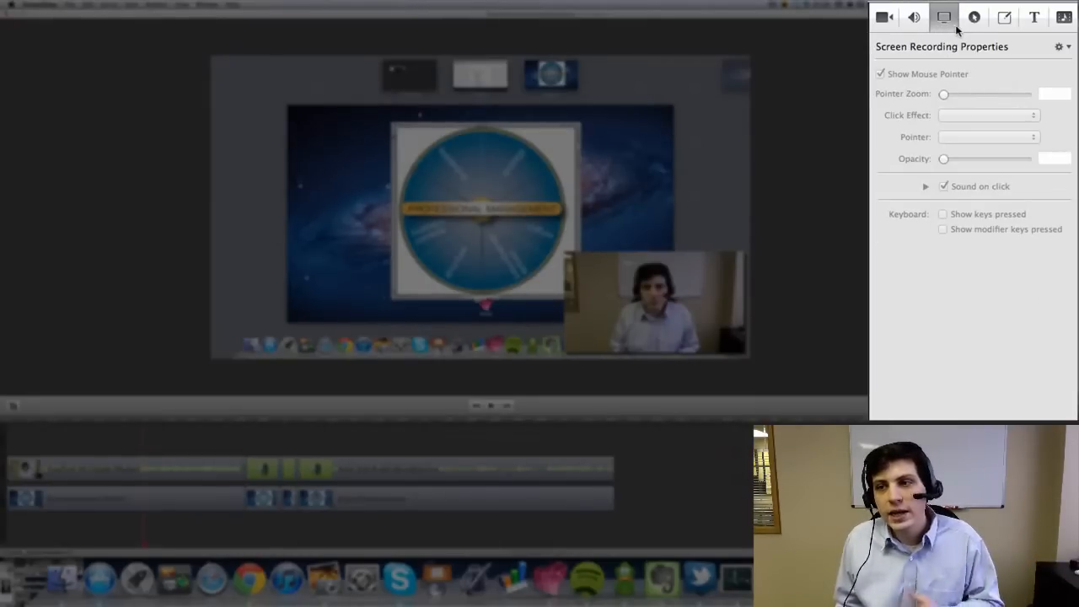
click(967, 28)
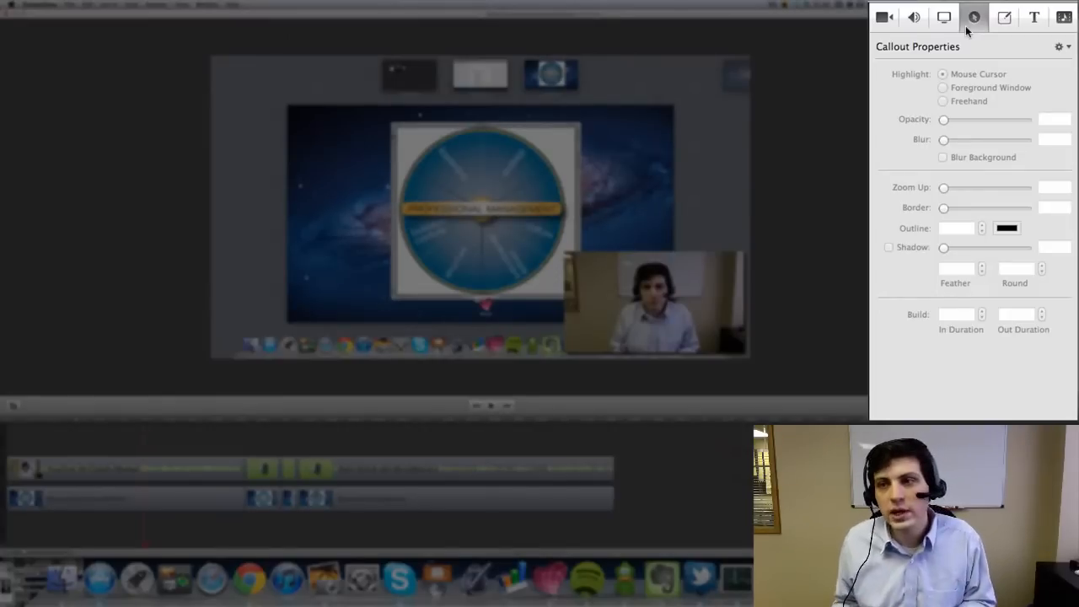
Review the annotation and text properties, the document's media library and the video properties
click(1004, 24)
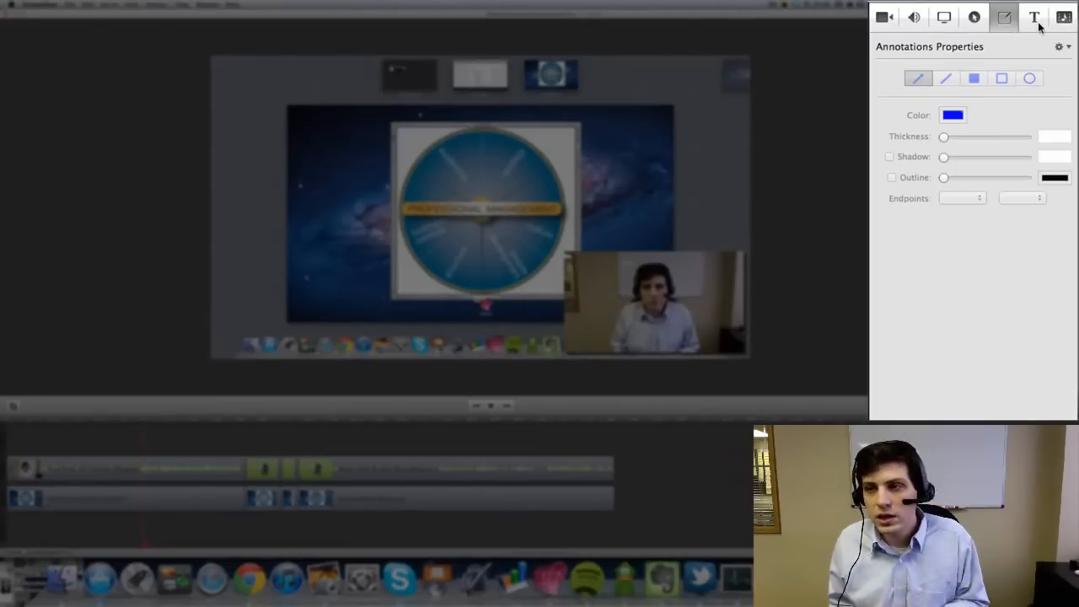
click(1040, 25)
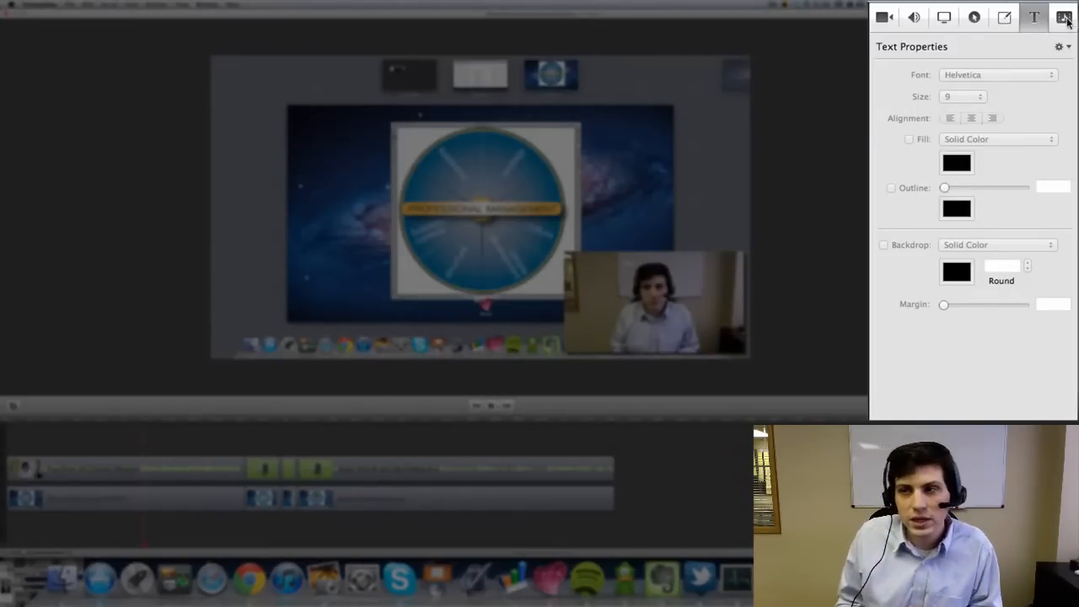
click(1064, 18)
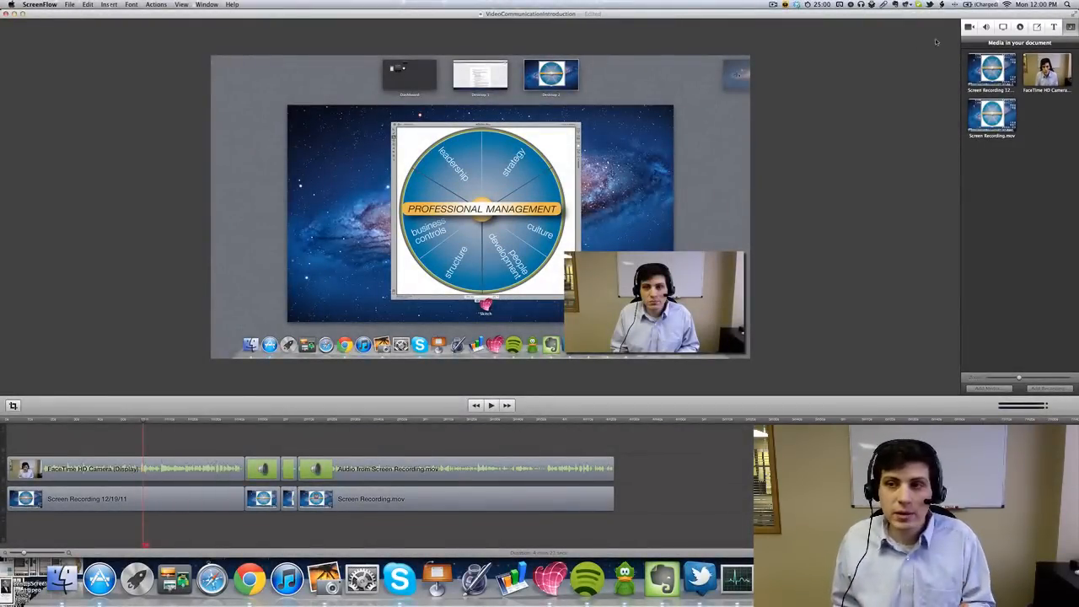
click(968, 28)
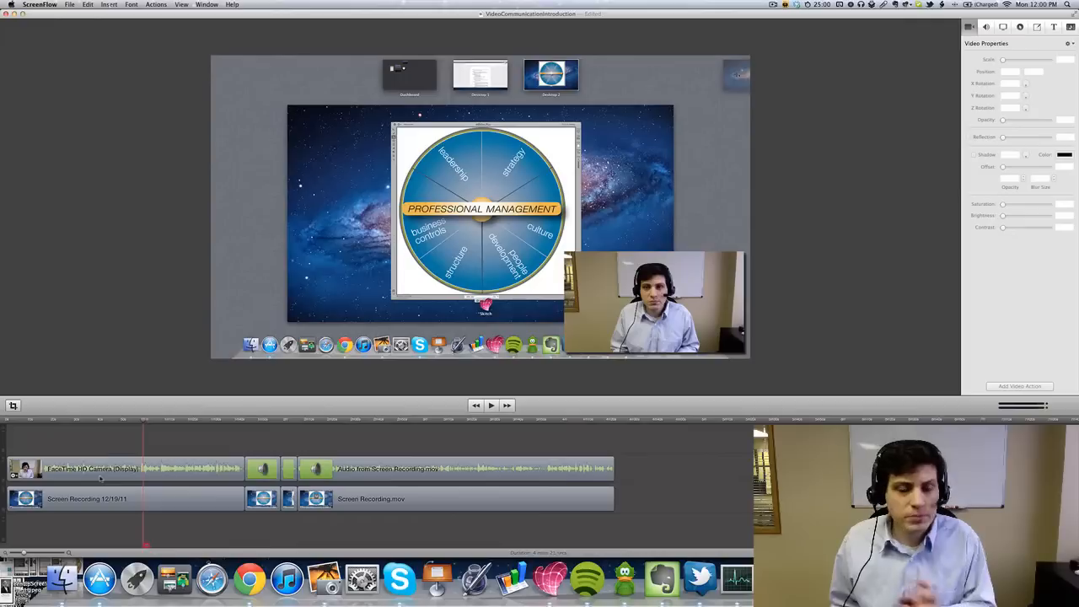
Detach the audio from the first FaceTime HD Camera clip in the timeline
click(100, 478)
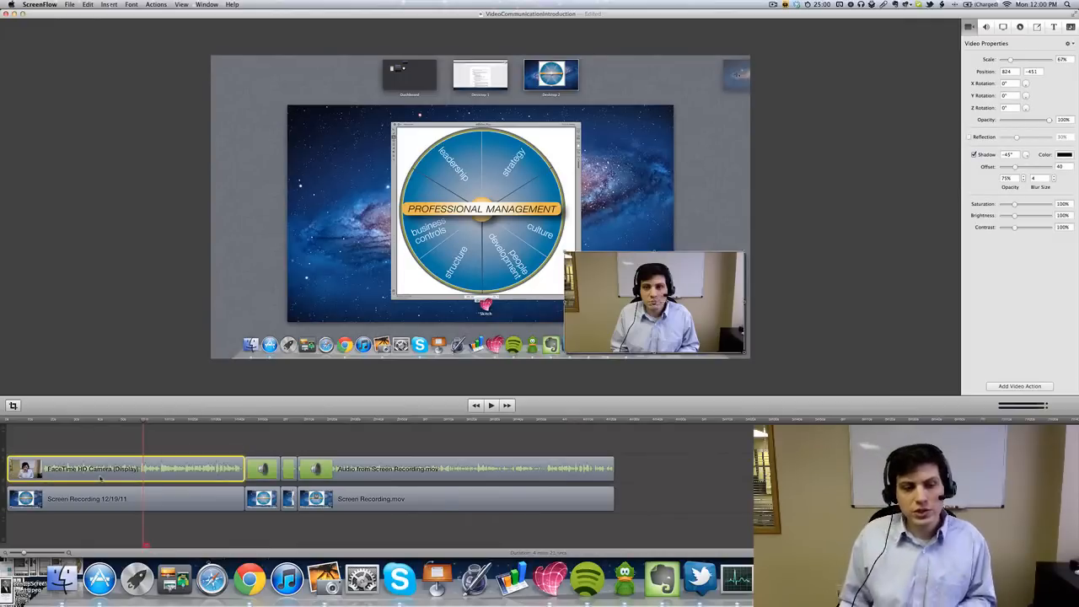
right_click(101, 478)
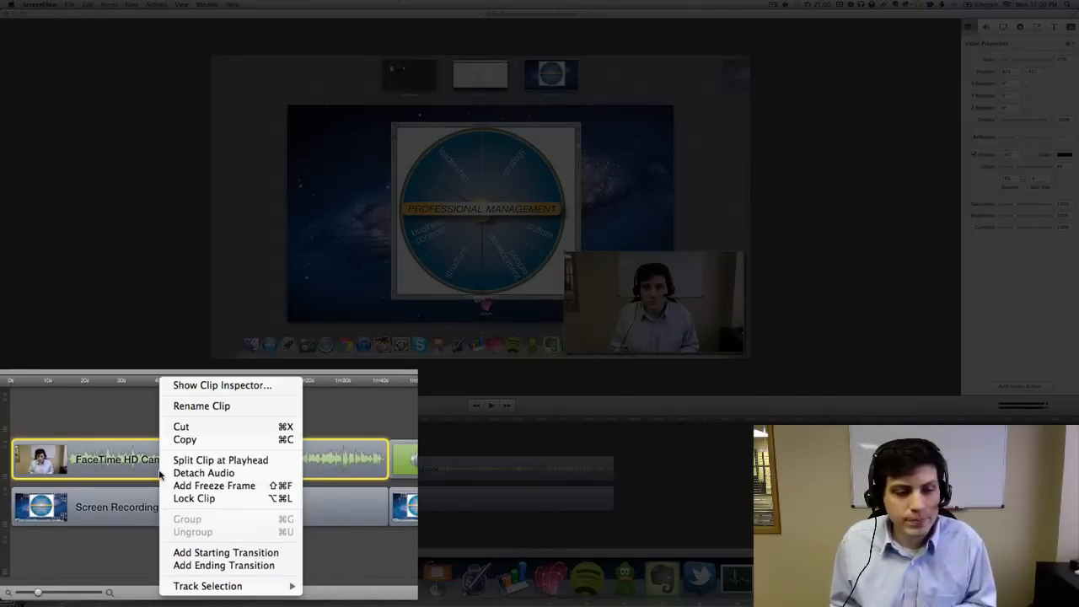
click(86, 477)
right_click(87, 477)
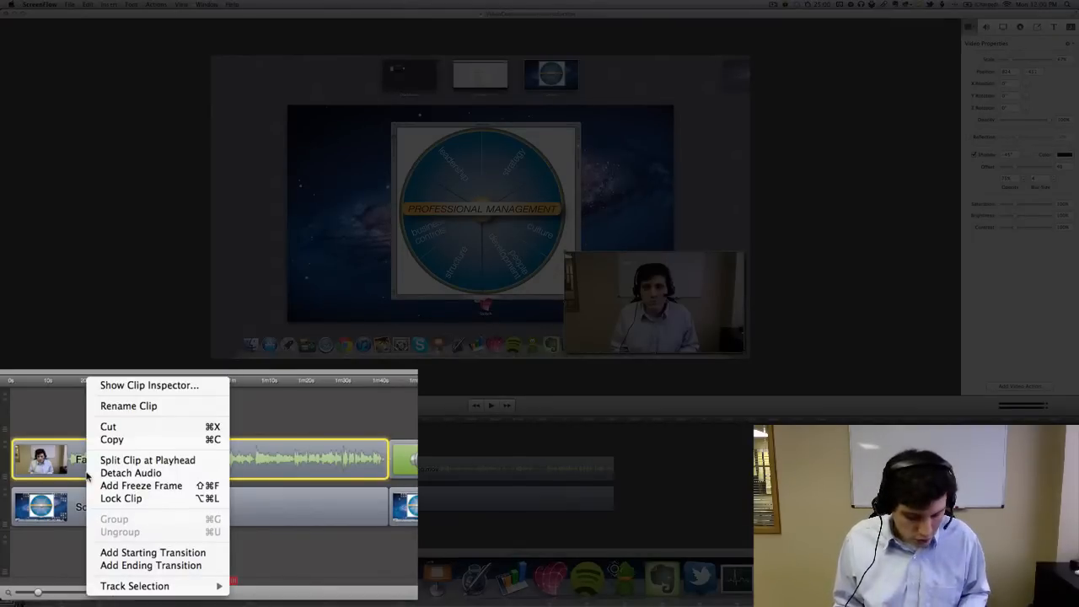
click(161, 473)
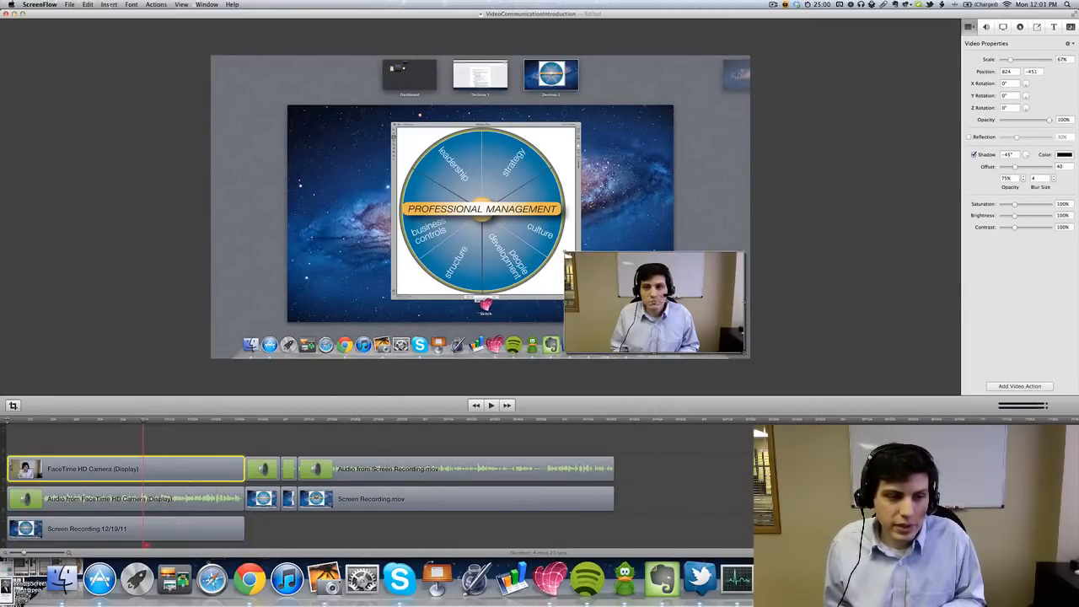
At the start of the timeline, enlarge the webcam video to 164% and position it at 0, 62 on the canvas
click(8, 420)
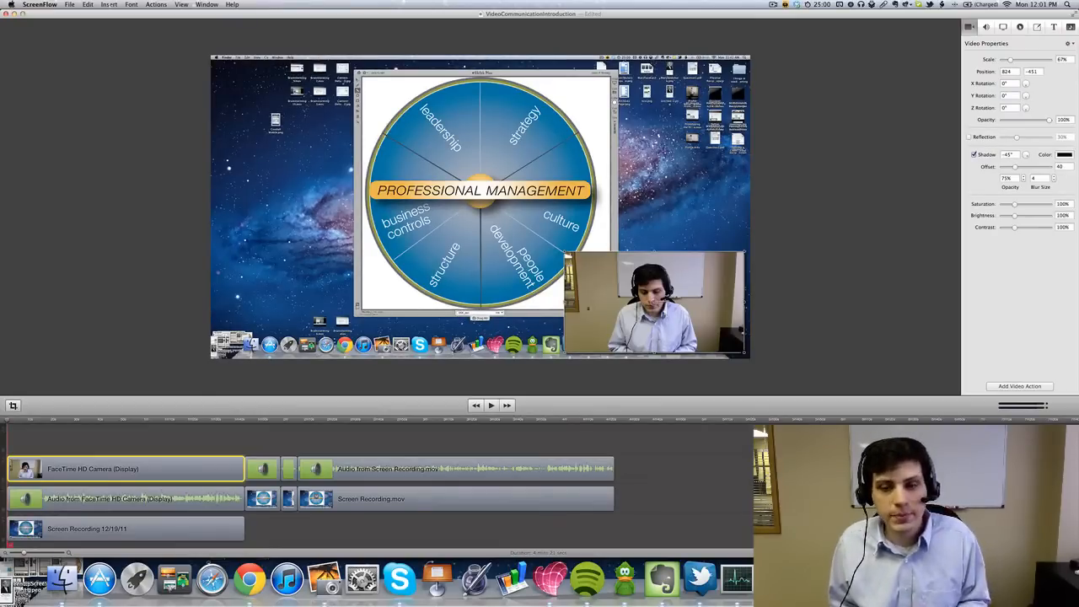
drag(651, 307, 364, 123)
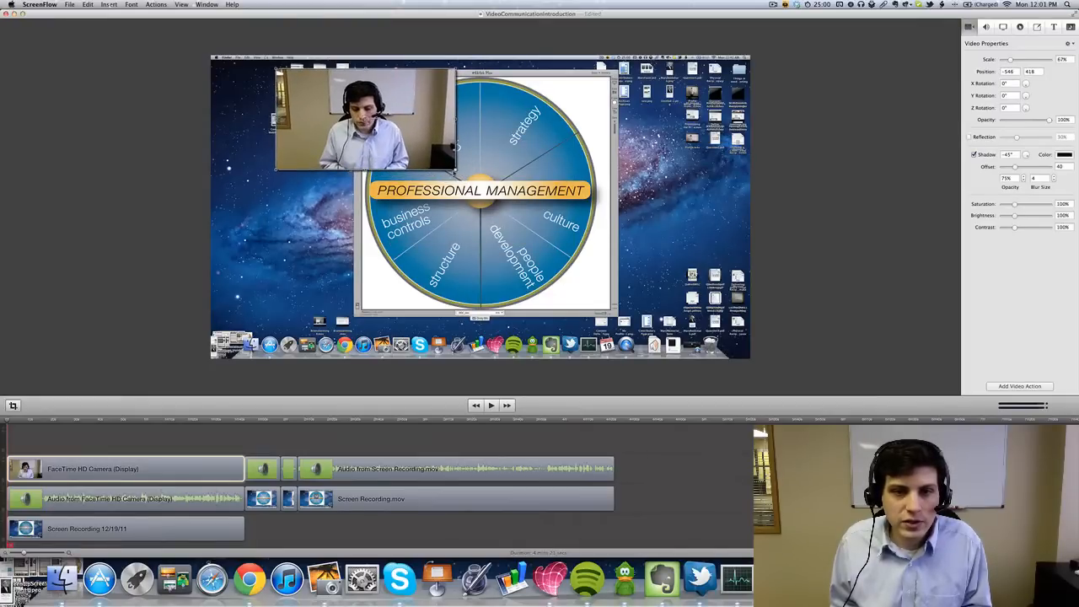
drag(456, 173, 666, 338)
drag(539, 232, 528, 236)
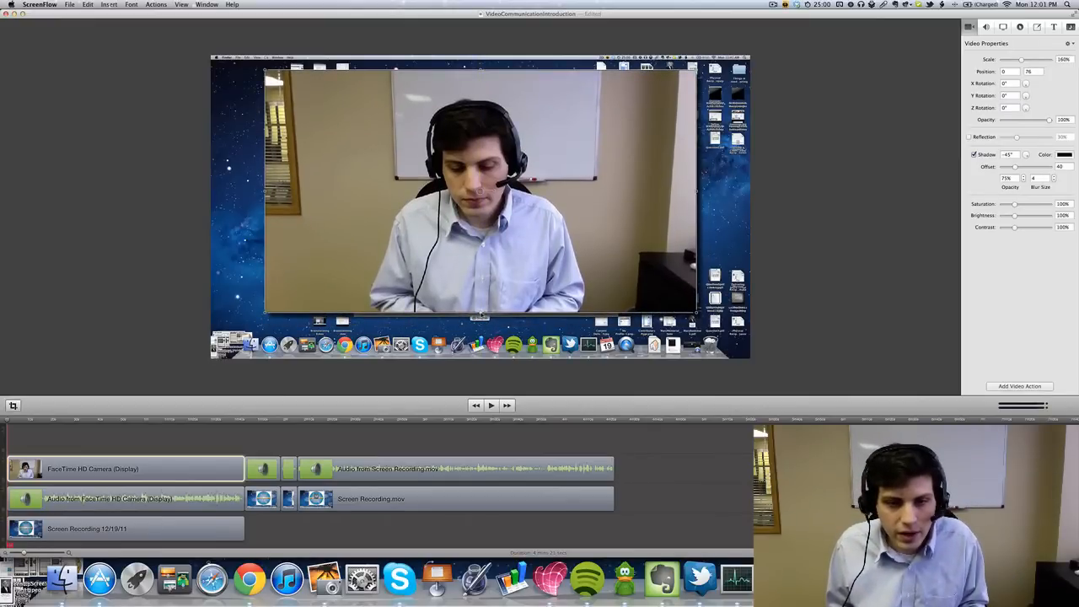
drag(479, 317, 482, 320)
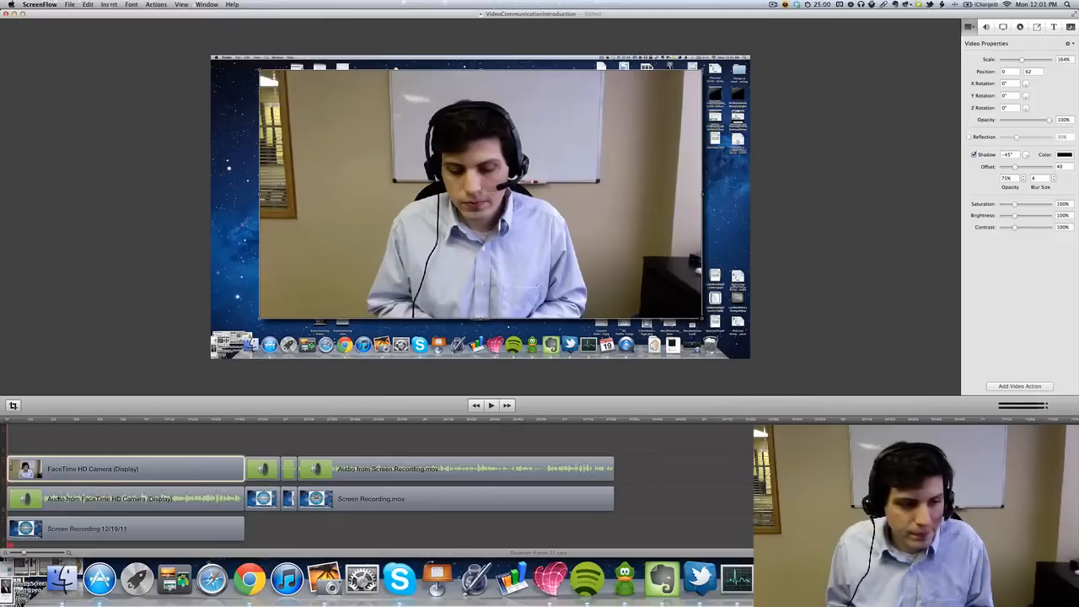
Select the first Screen Recording 12/19/11 clip and try to resize it from its lower-left corner on the canvas
click(54, 529)
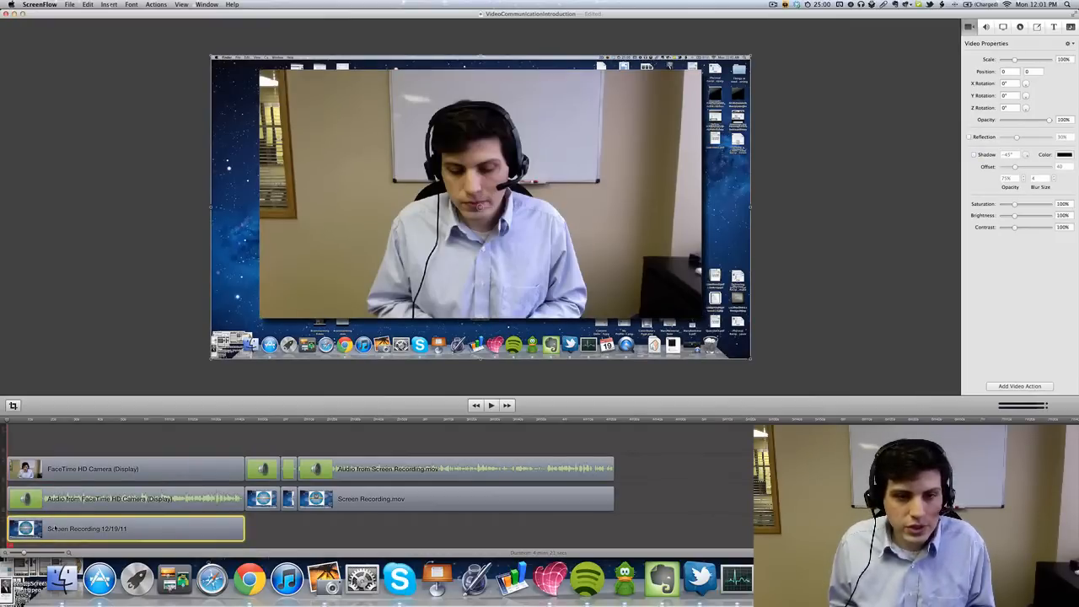
click(225, 308)
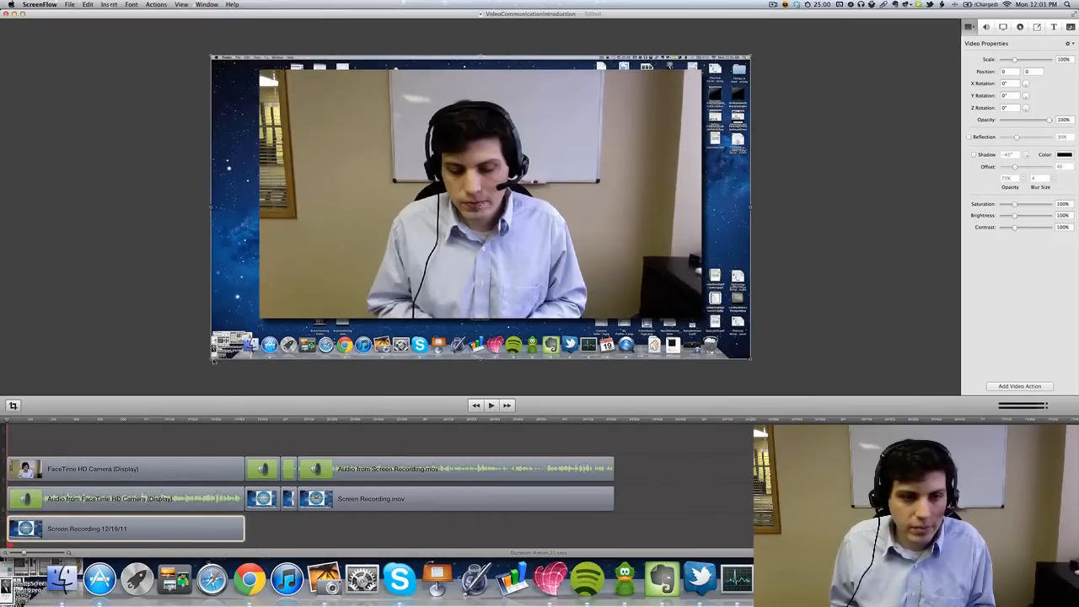
mouse_move(211, 360)
mouse_down()
mouse_move(480, 206)
mouse_move(606, 119)
mouse_move(211, 359)
mouse_up()
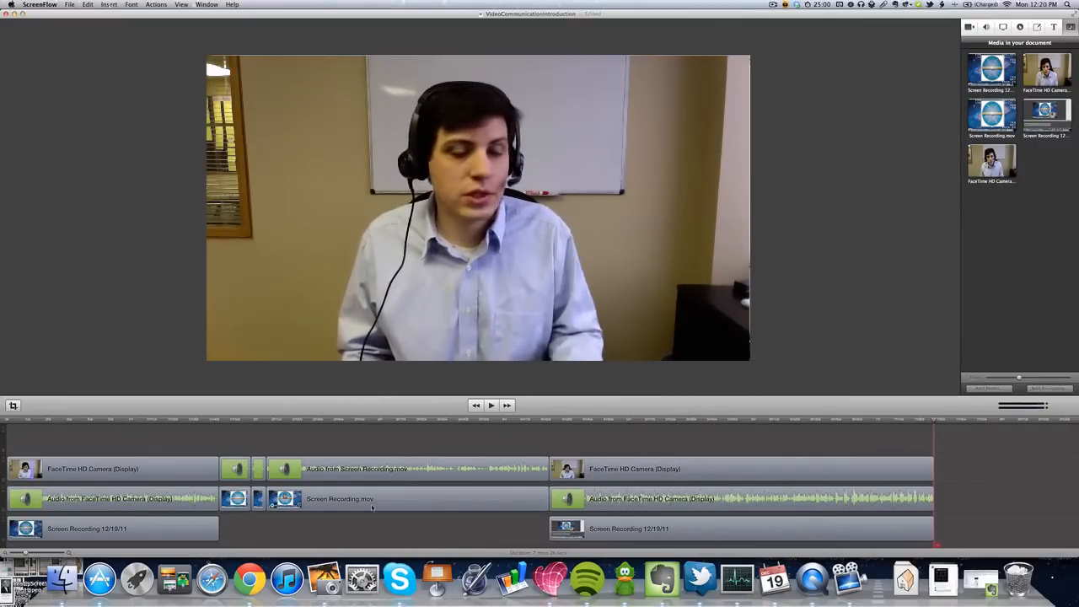
Examine the last webcam and screen recording clips and the middle audio clip in the timeline
click(742, 469)
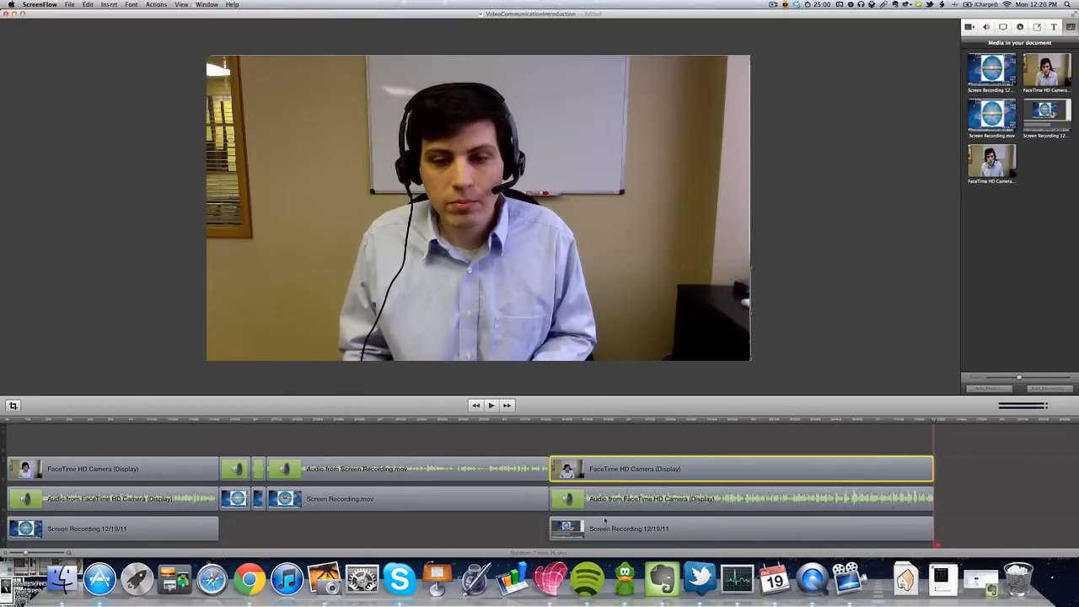
click(605, 523)
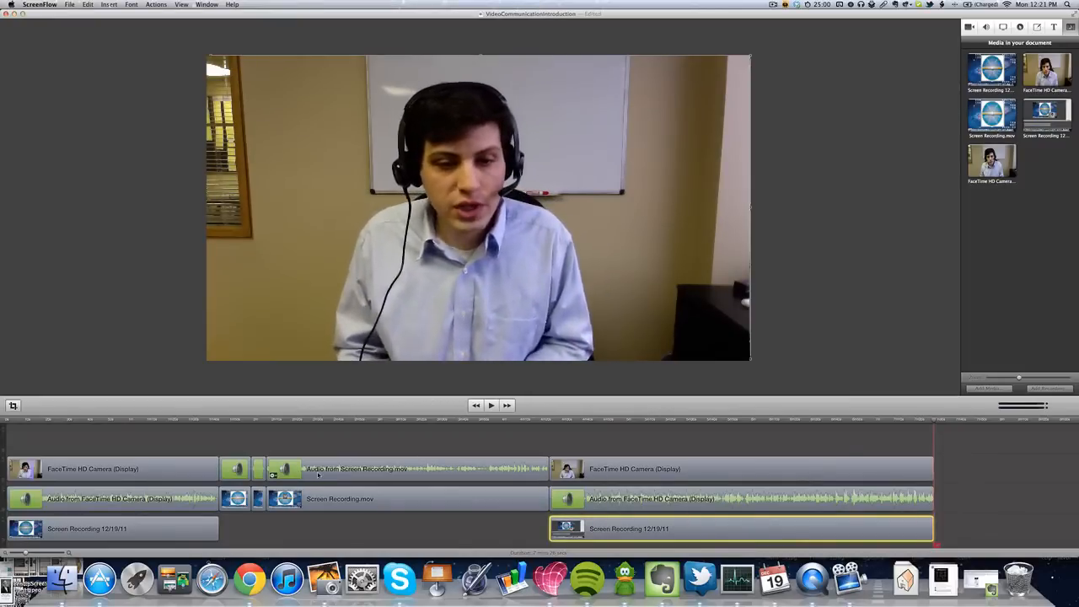
mouse_move(318, 475)
mouse_down()
mouse_move(322, 436)
mouse_move(671, 436)
mouse_move(325, 434)
mouse_move(314, 465)
mouse_move(373, 467)
mouse_move(319, 475)
mouse_move(334, 468)
mouse_up()
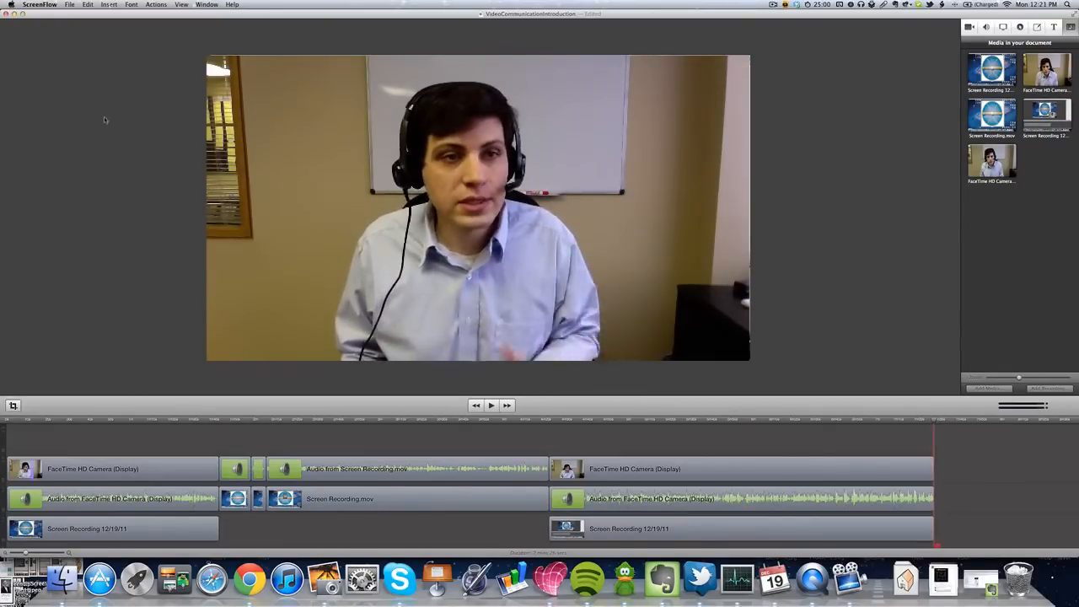
Save the VideoCommunicationIntroduction document
click(70, 8)
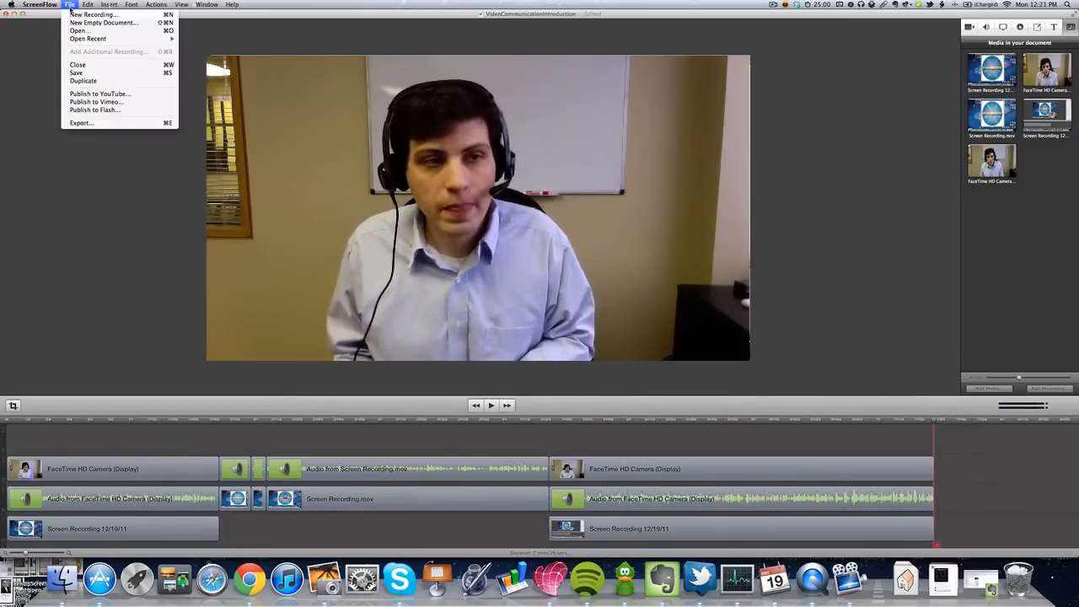
click(98, 75)
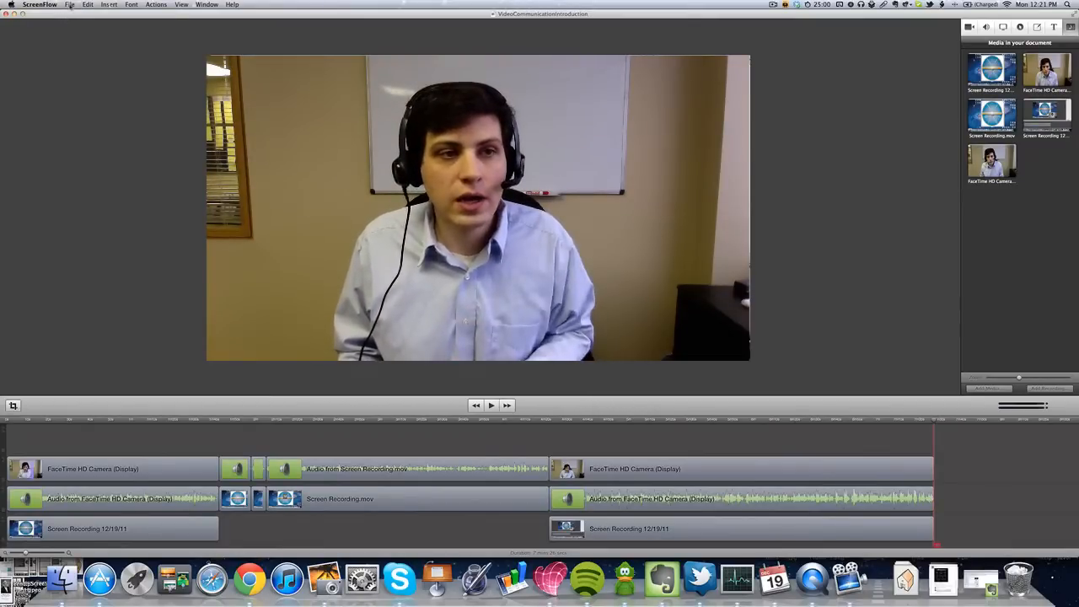
Start publishing the screencast to YouTube and sign in with the account details already filled in
click(70, 5)
click(126, 99)
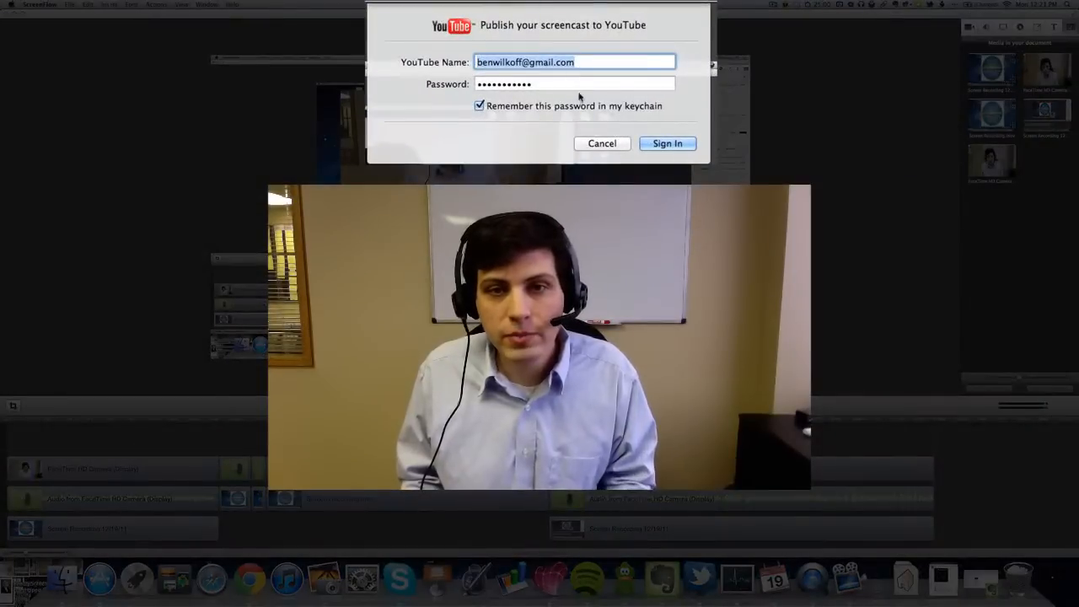
click(672, 143)
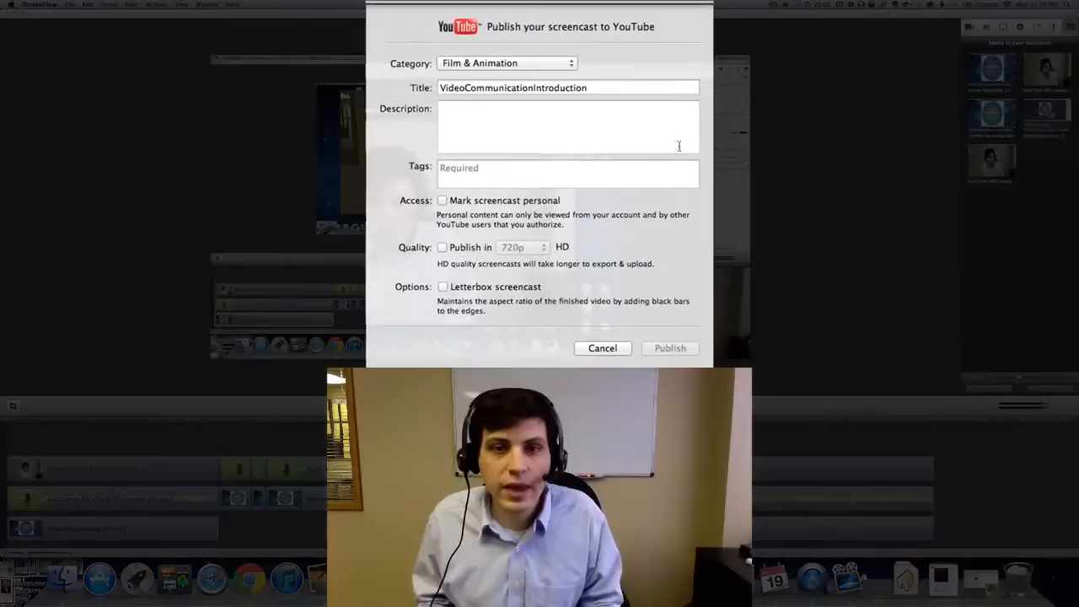
Set the YouTube title to "Video CommunicationIntroduction", the description to "This is a tutorial." and the tags to "video" and "tutorial"
click(465, 87)
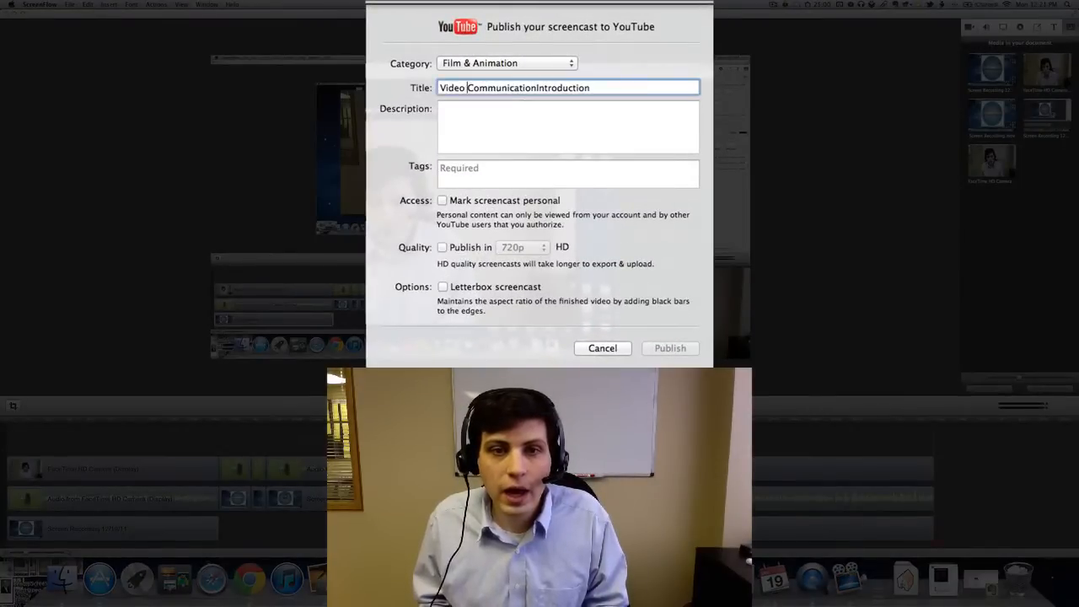
click(537, 116)
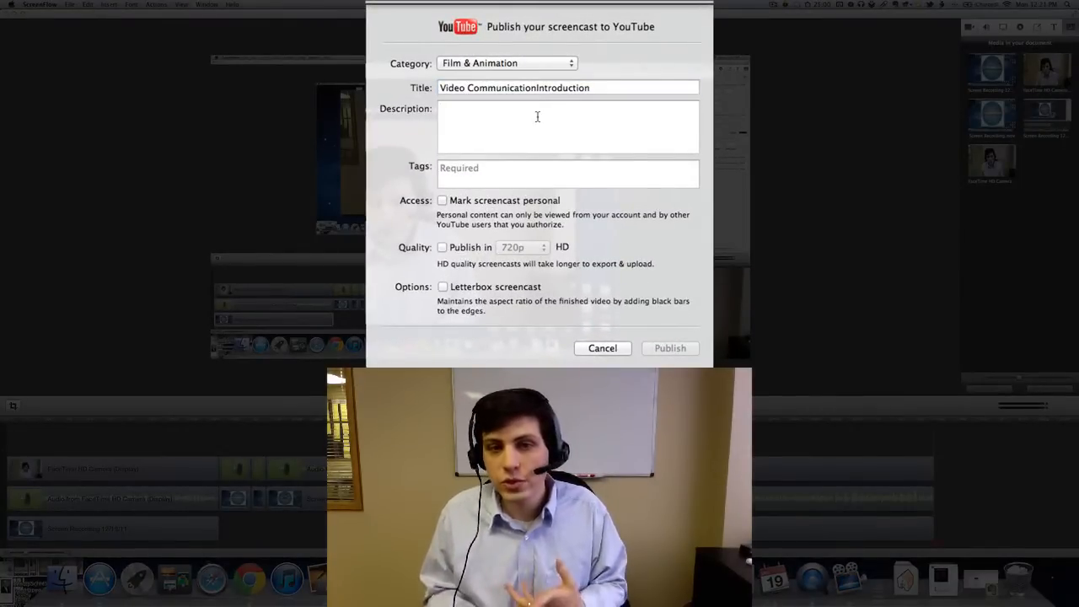
text(This is a )
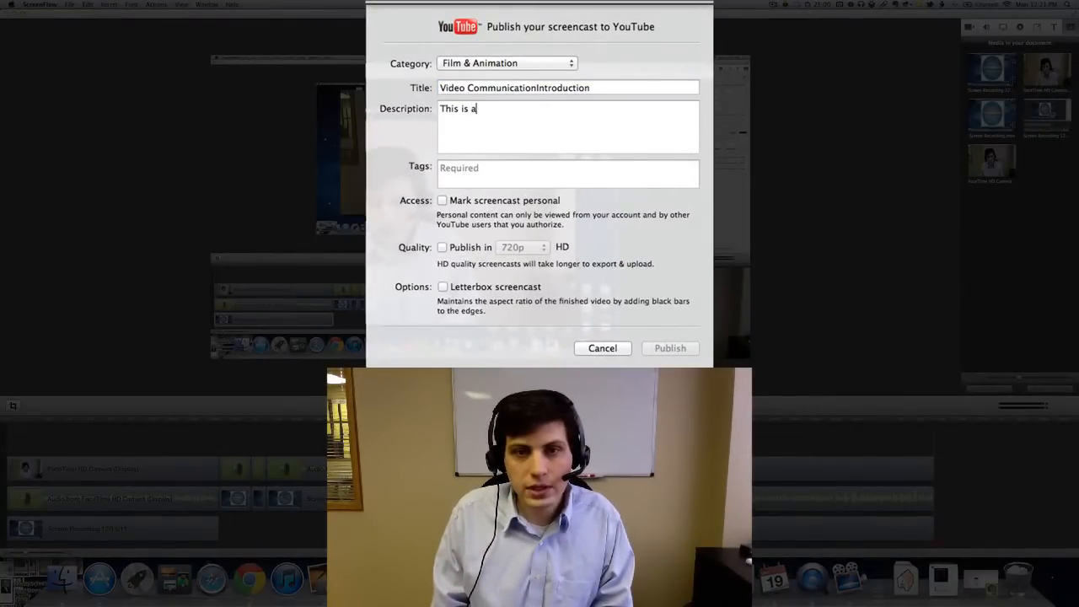
text(tutorial.)
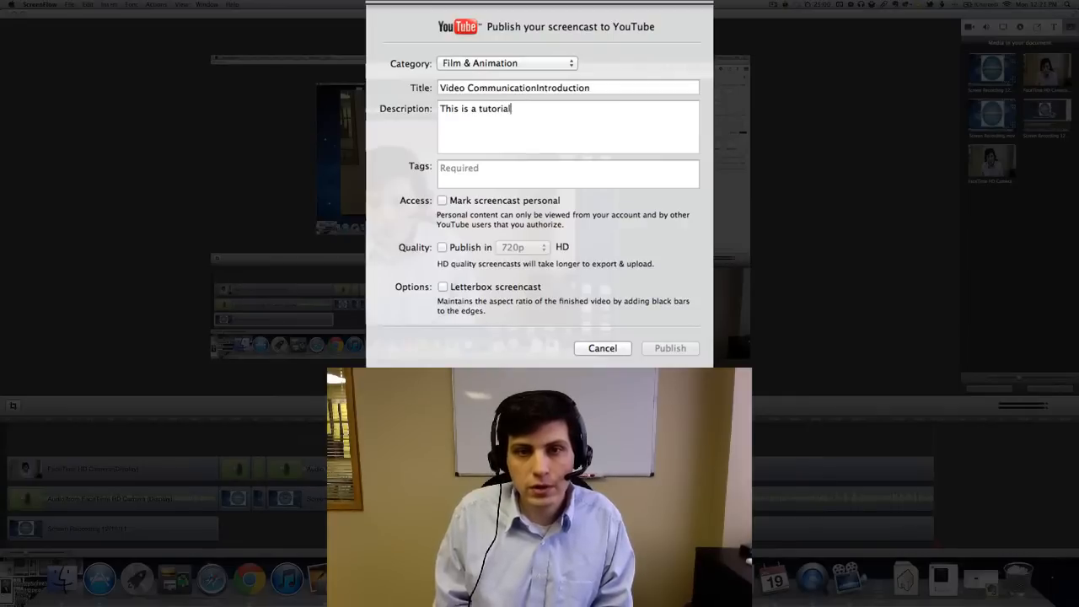
click(480, 172)
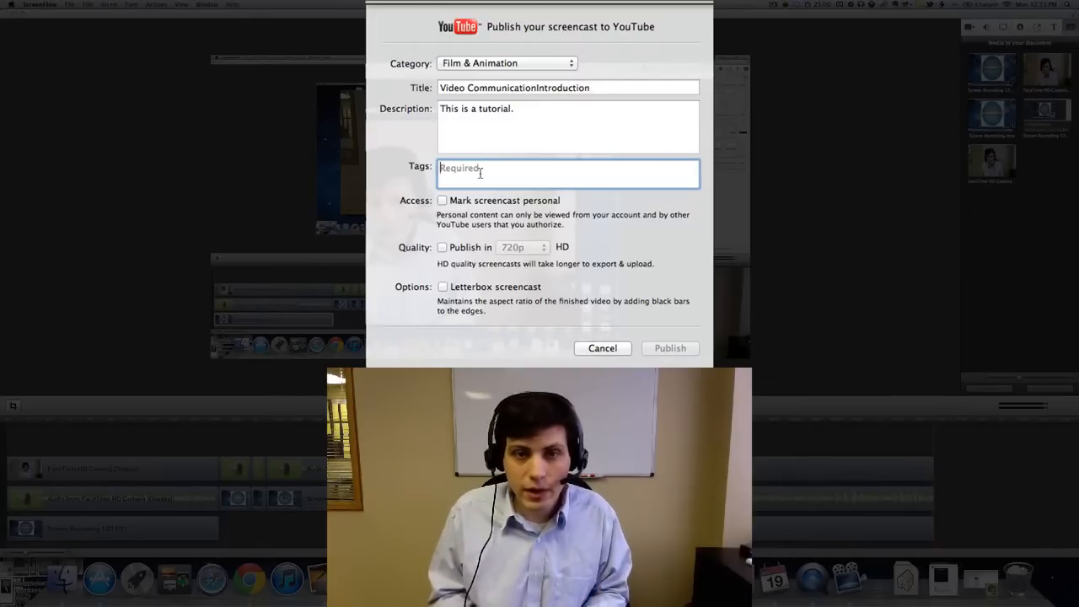
text(video)
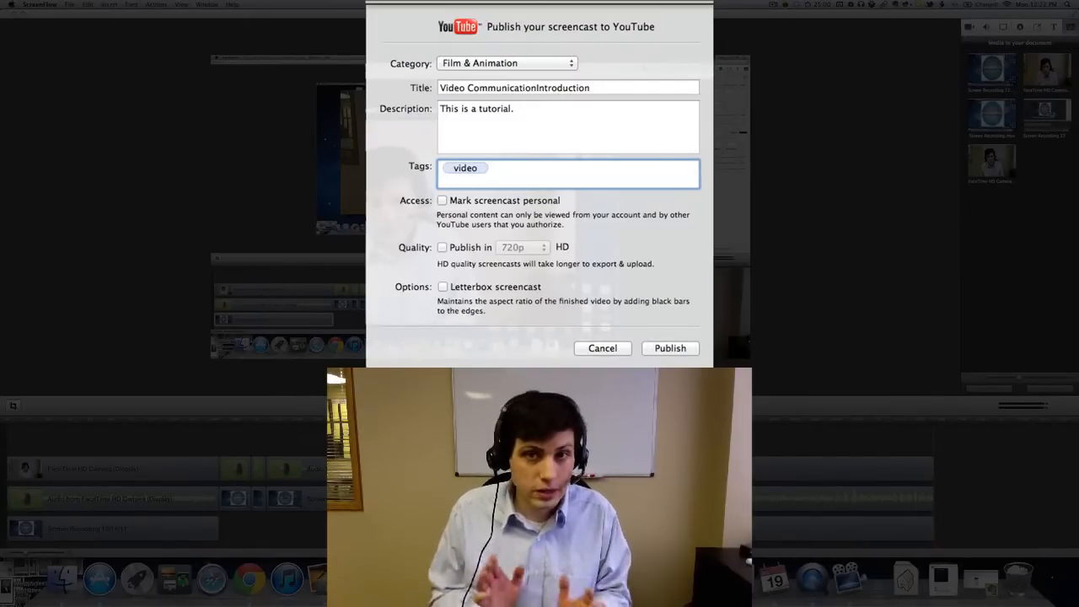
text(,ca)
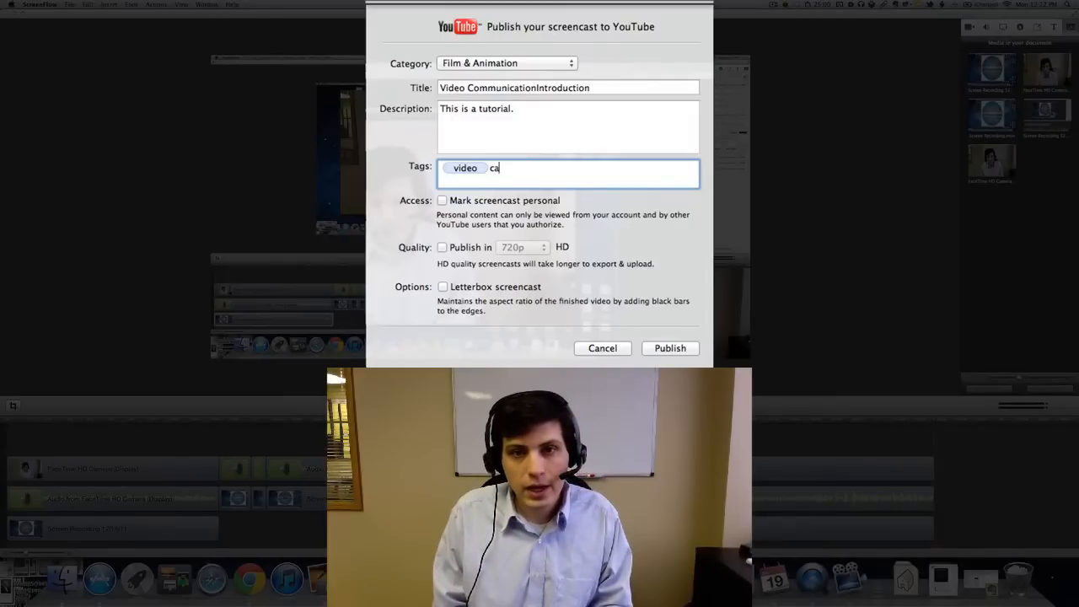
text(utorial,)
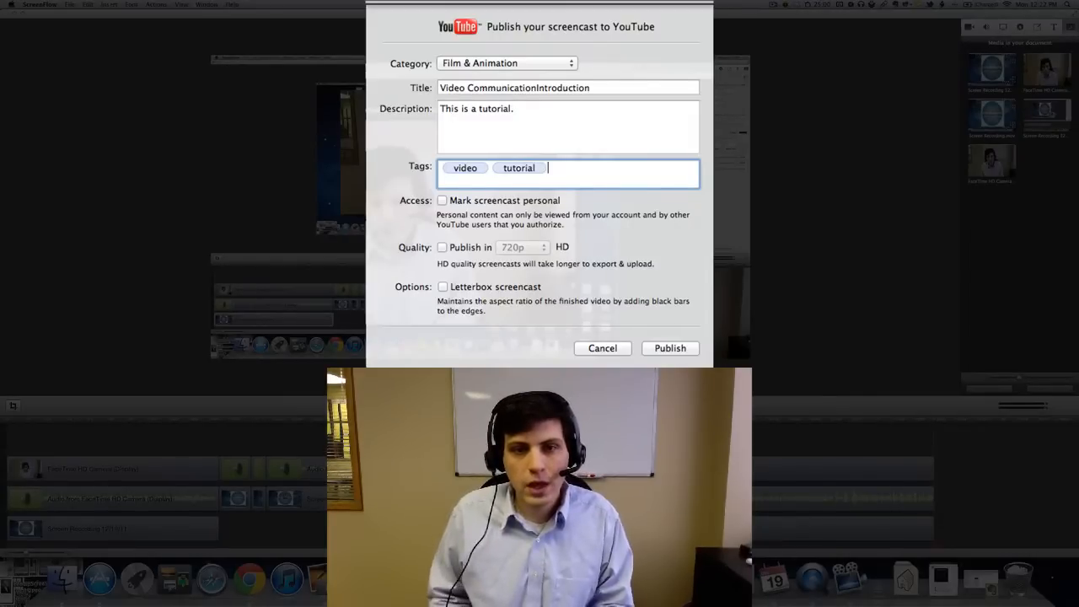
Mark the screencast personal, enable 720p HD publishing and letterboxing, and cancel the YouTube publication
click(441, 201)
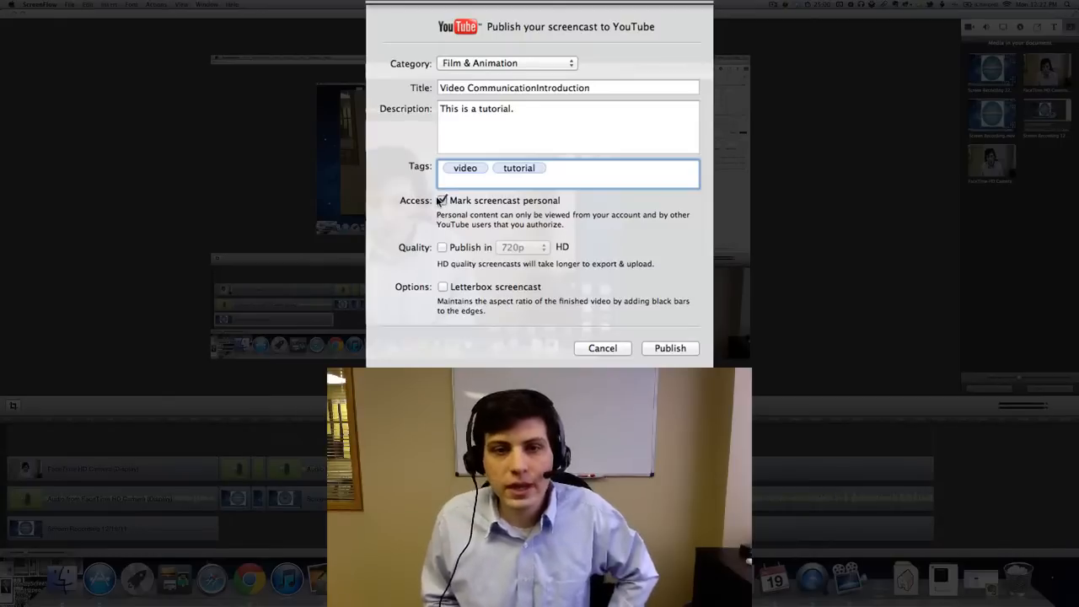
click(442, 247)
click(442, 287)
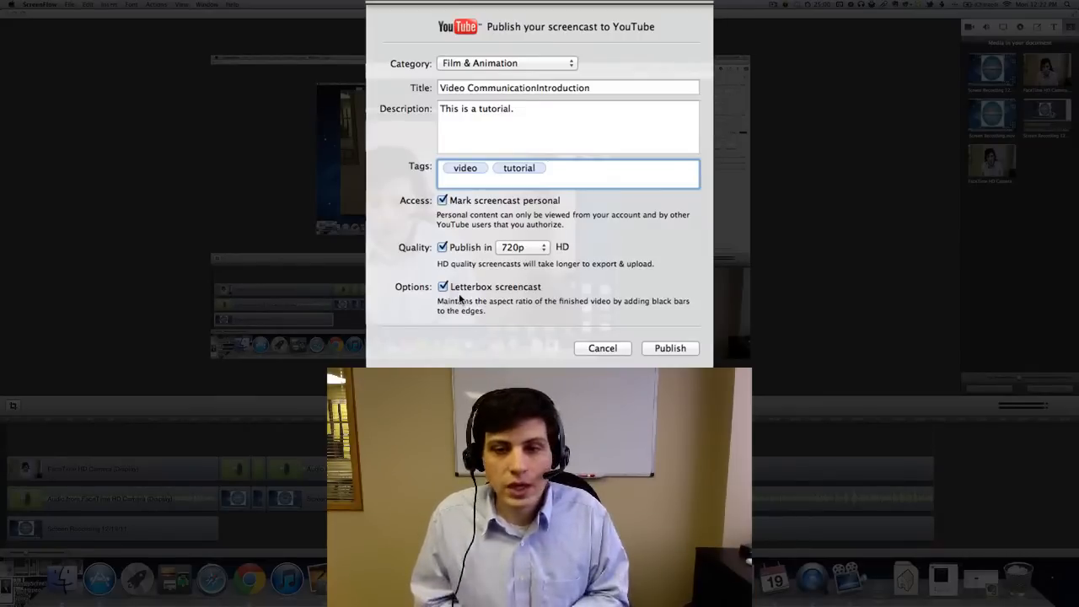
click(620, 351)
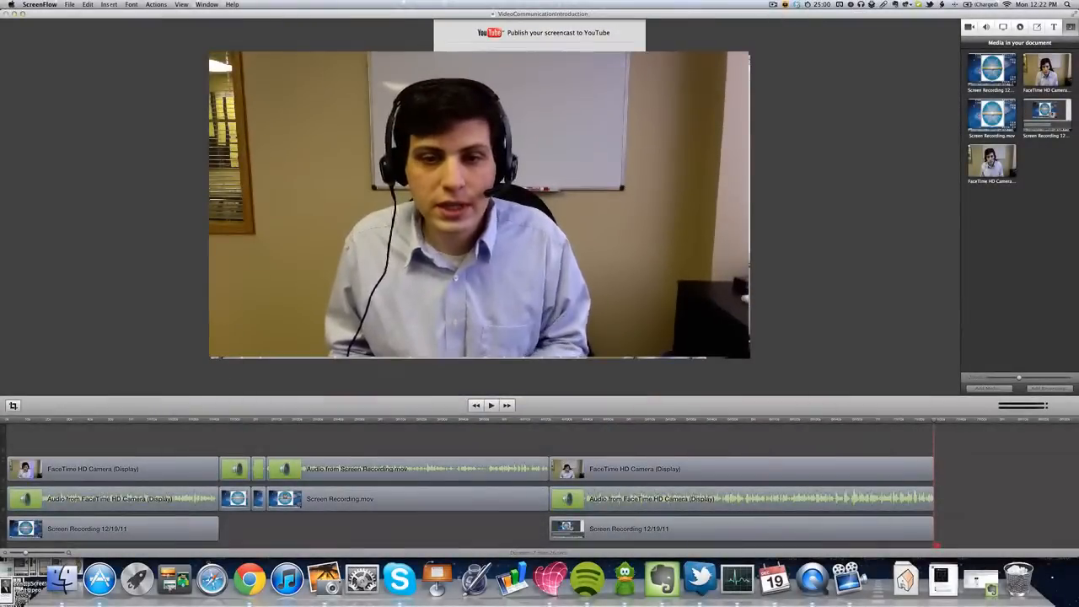